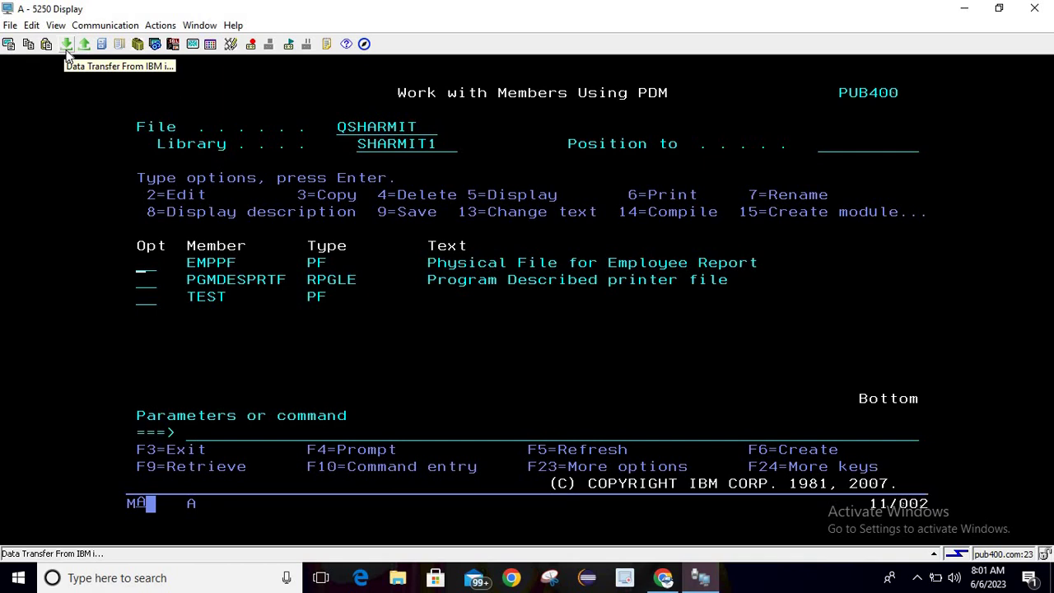
# Start an interactive SQL session with strsql and run the query select * from emppf
pyautogui.click(309, 261)
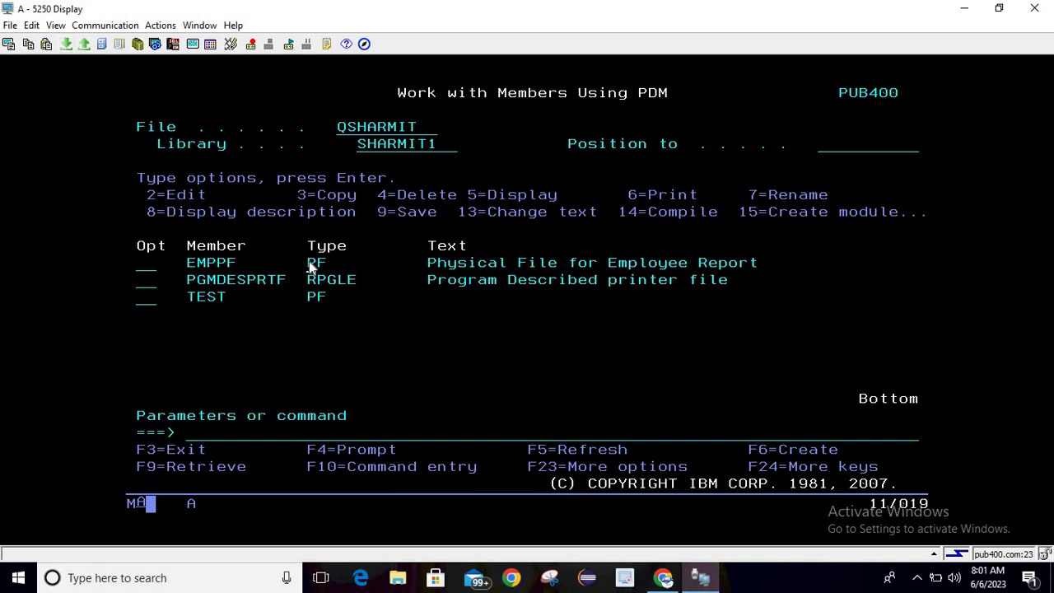
pyautogui.click(234, 436)
pyautogui.write('strsql')
pyautogui.press('Return')
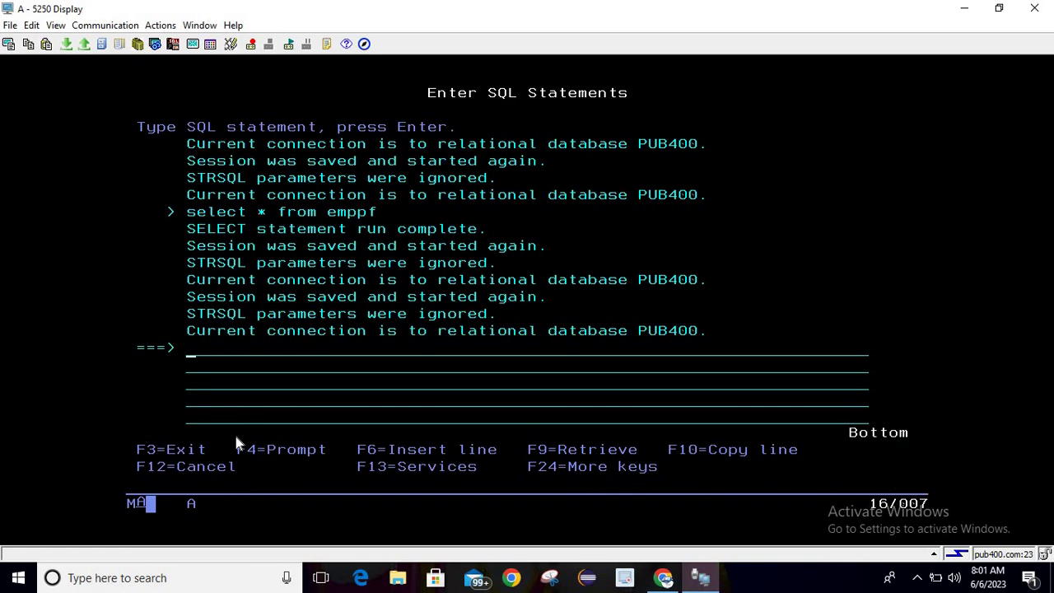
pyautogui.write('select * from ')
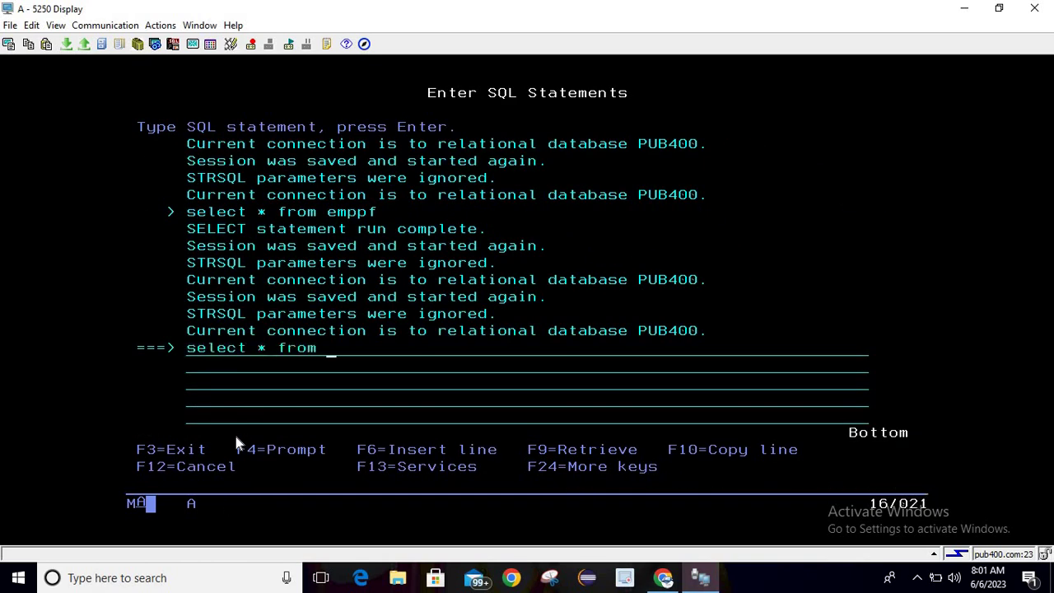
pyautogui.write('emppf')
pyautogui.press('Return')
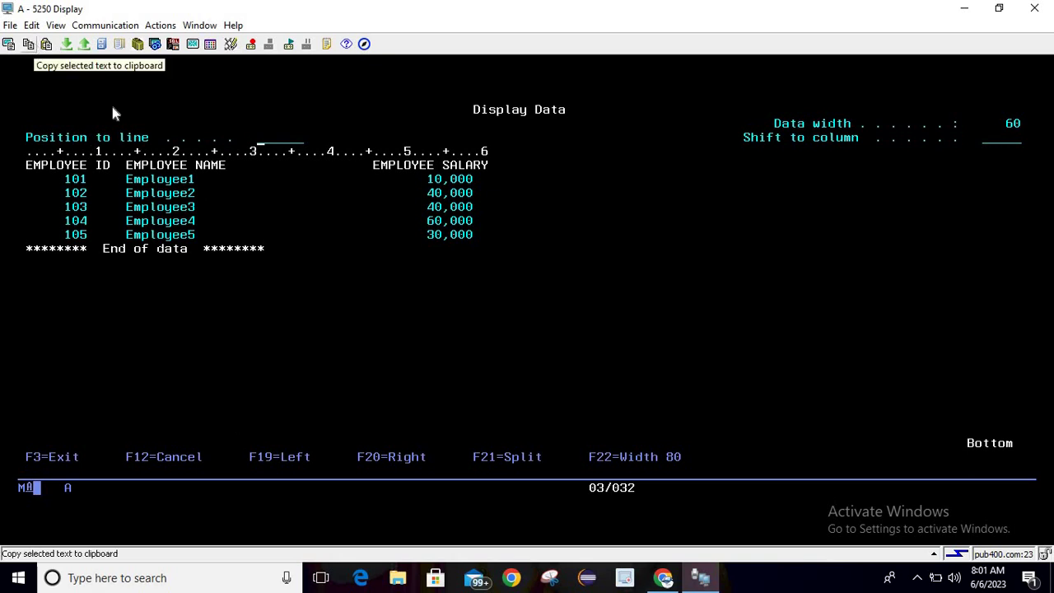
# Examine the employee IDs, names and salaries in the query result, and return to the SQL statement entry
pyautogui.click(181, 169)
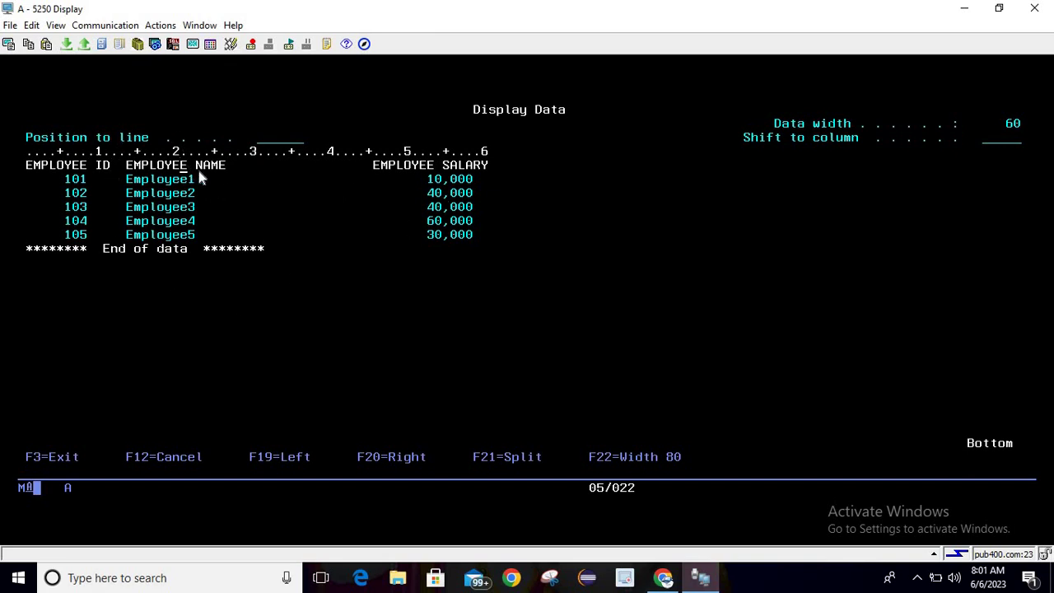
pyautogui.click(234, 195)
pyautogui.moveTo(65, 174); pyautogui.dragTo(93, 257)
pyautogui.click(114, 242)
pyautogui.moveTo(72, 174); pyautogui.dragTo(103, 214)
pyautogui.click(141, 207)
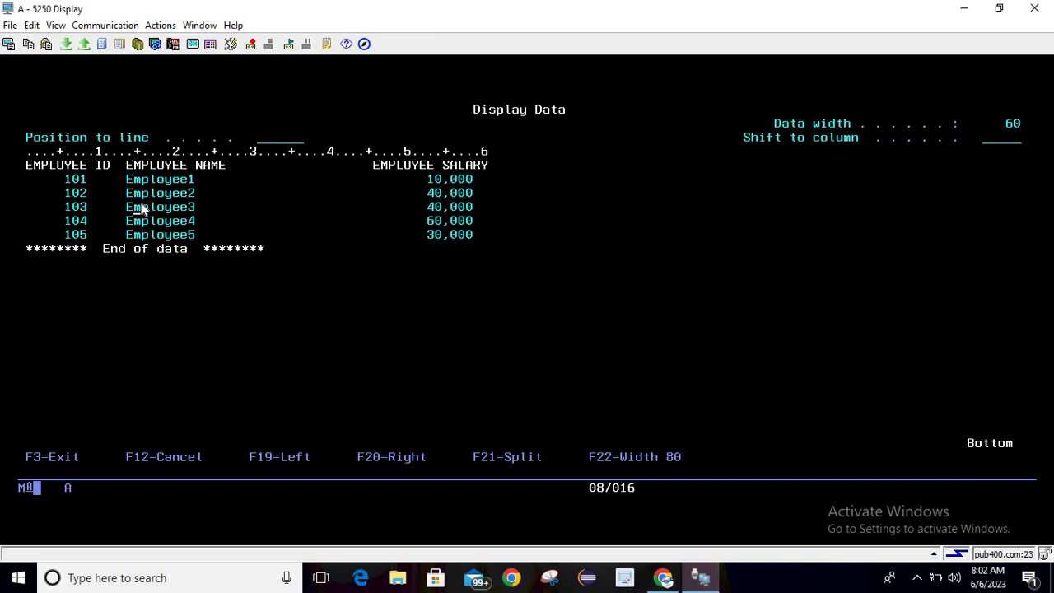
pyautogui.click(213, 210)
pyautogui.press('F3')
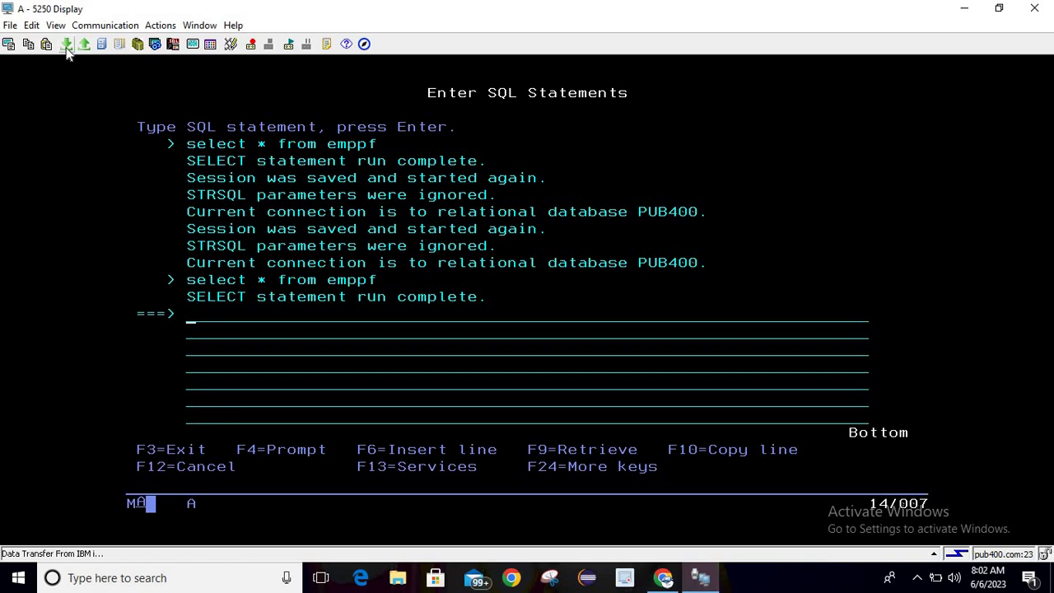
# Open the Data Transfer From IBM i utility from the terminal session
pyautogui.click(160, 27)
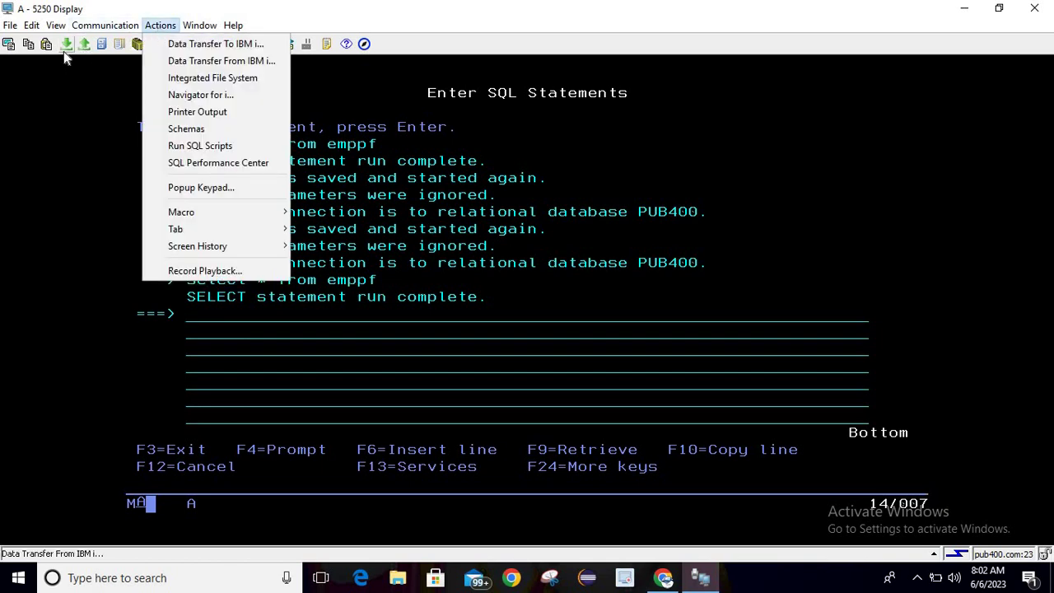
pyautogui.click(157, 26)
pyautogui.click(155, 28)
pyautogui.click(82, 84)
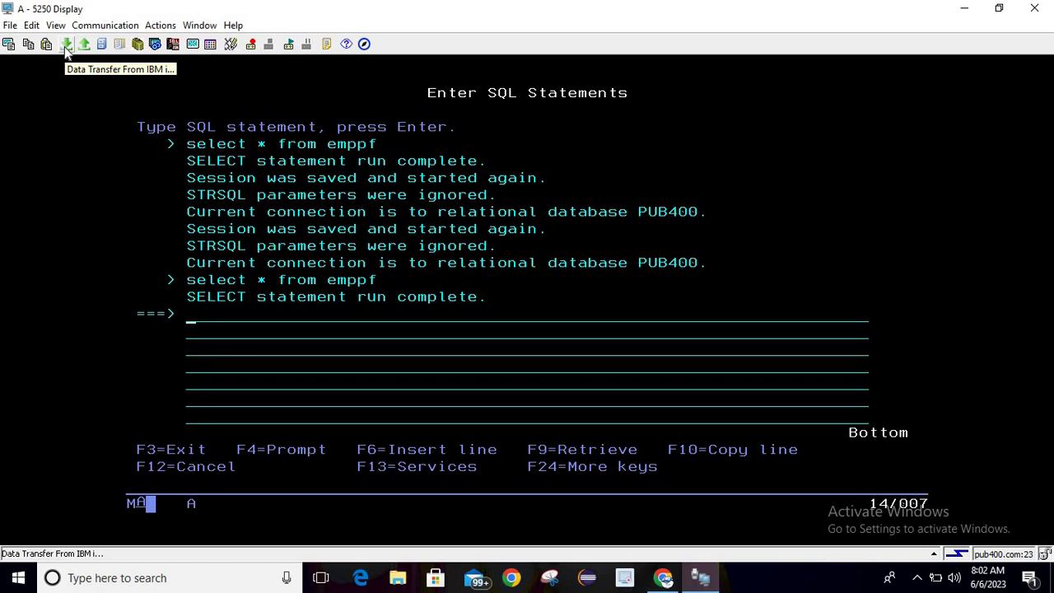
pyautogui.click(67, 45)
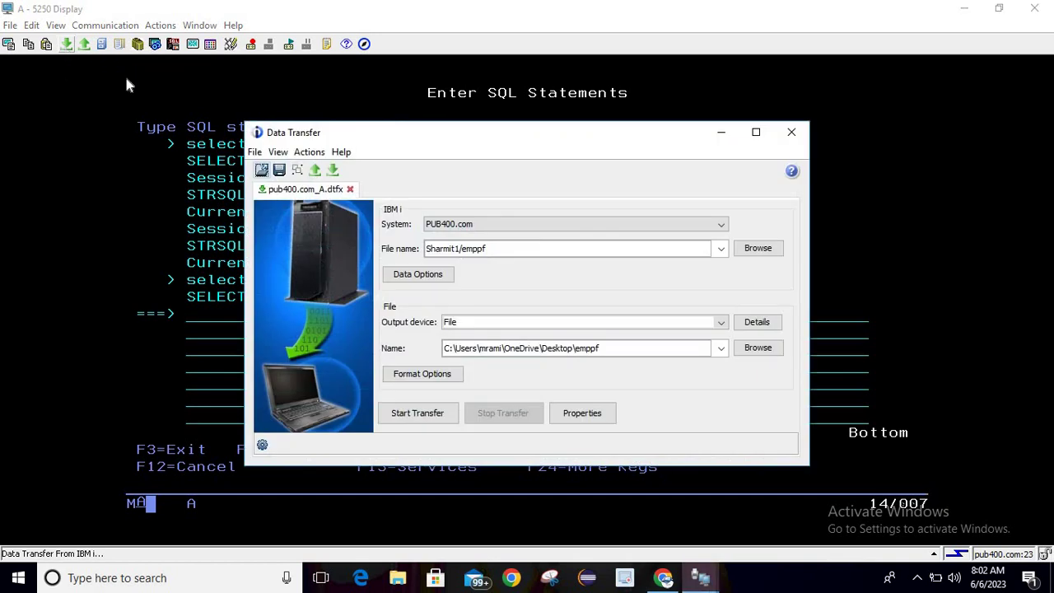
# Look through the source library's files and members down to member EMPPF, and cancel the file selection
pyautogui.click(482, 249)
pyautogui.click(759, 251)
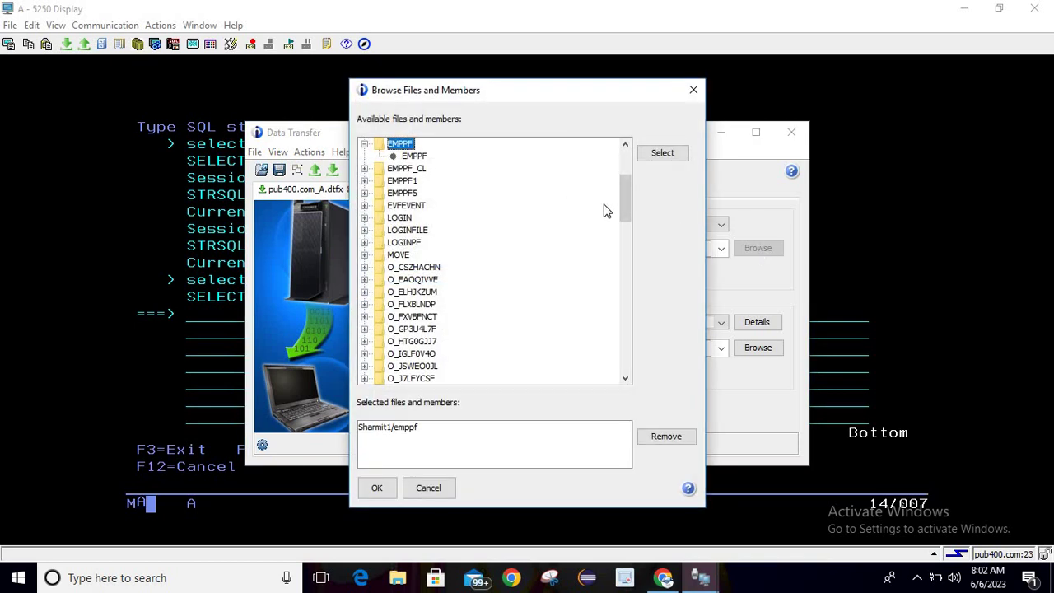
pyautogui.moveTo(621, 202); pyautogui.dragTo(640, 162)
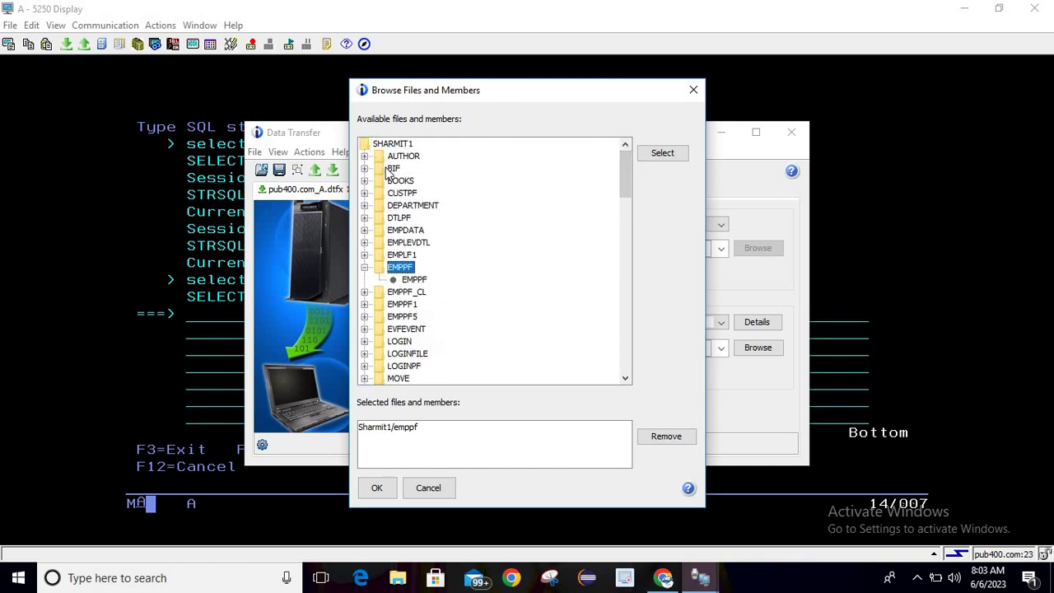
pyautogui.moveTo(629, 162); pyautogui.dragTo(680, 157)
pyautogui.click(415, 281)
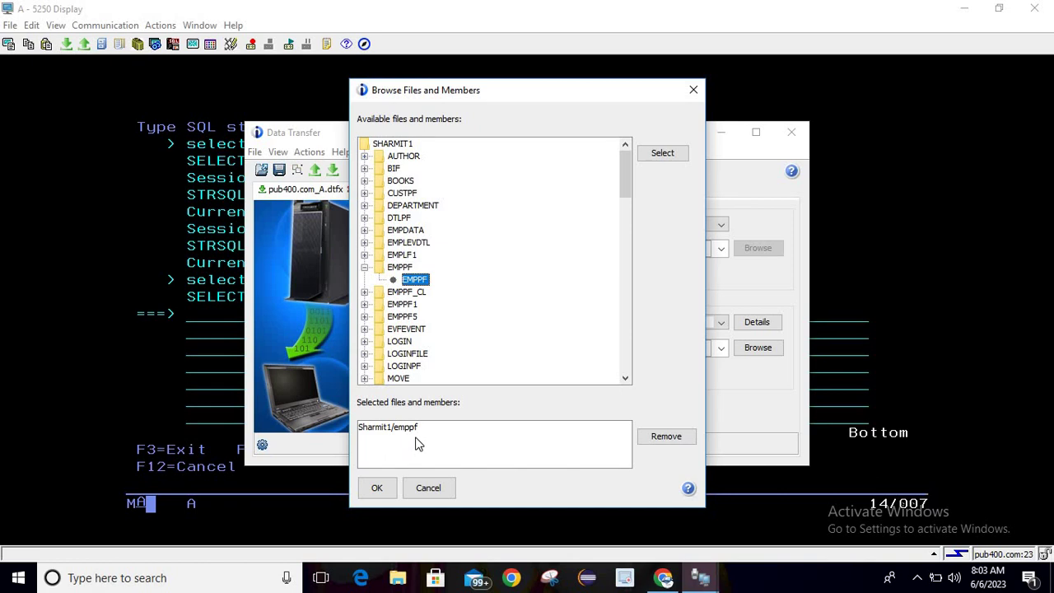
pyautogui.click(439, 490)
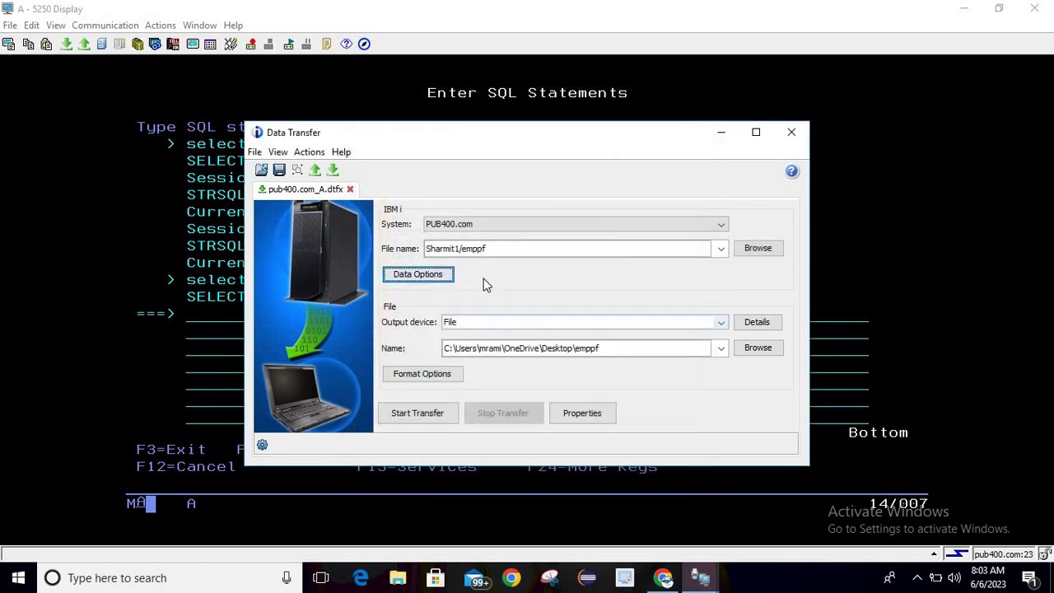
# Review the transfer's data options, including the Select, Where, Having, Order By and Group By details of the download request
pyautogui.click(472, 248)
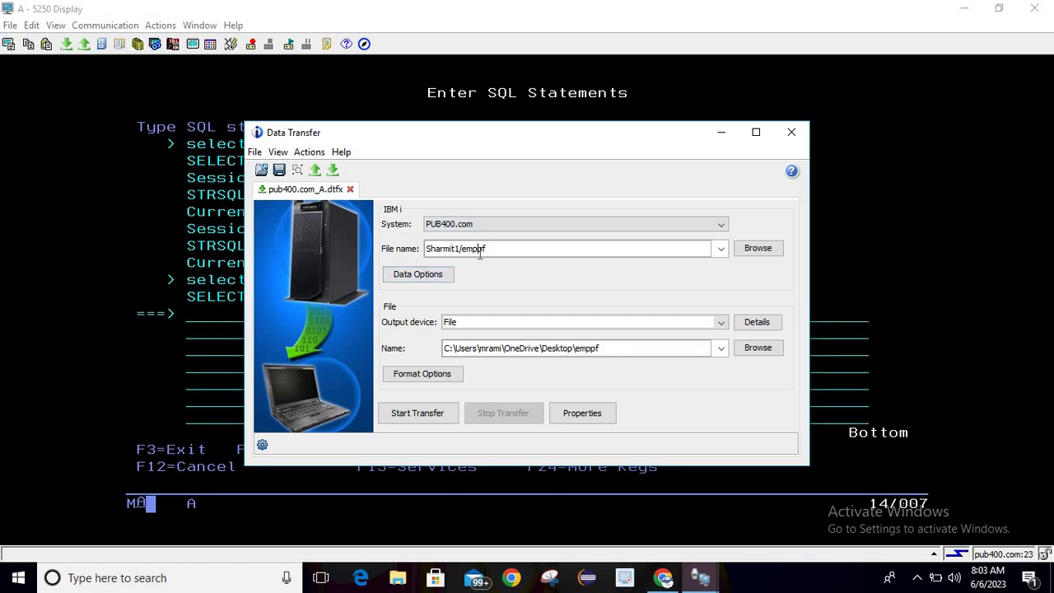
pyautogui.click(411, 280)
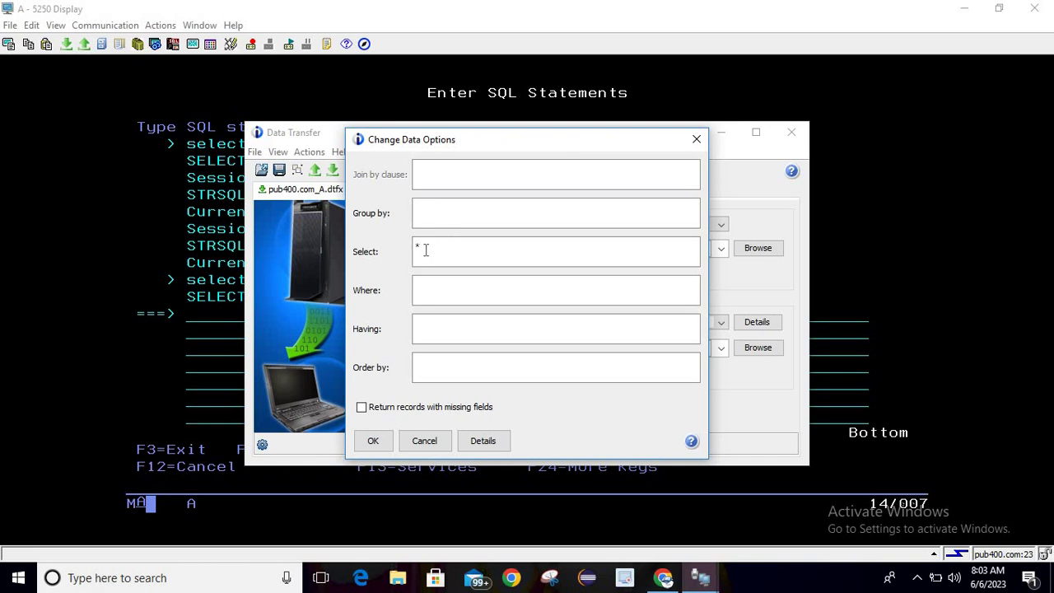
pyautogui.click(429, 284)
pyautogui.click(486, 441)
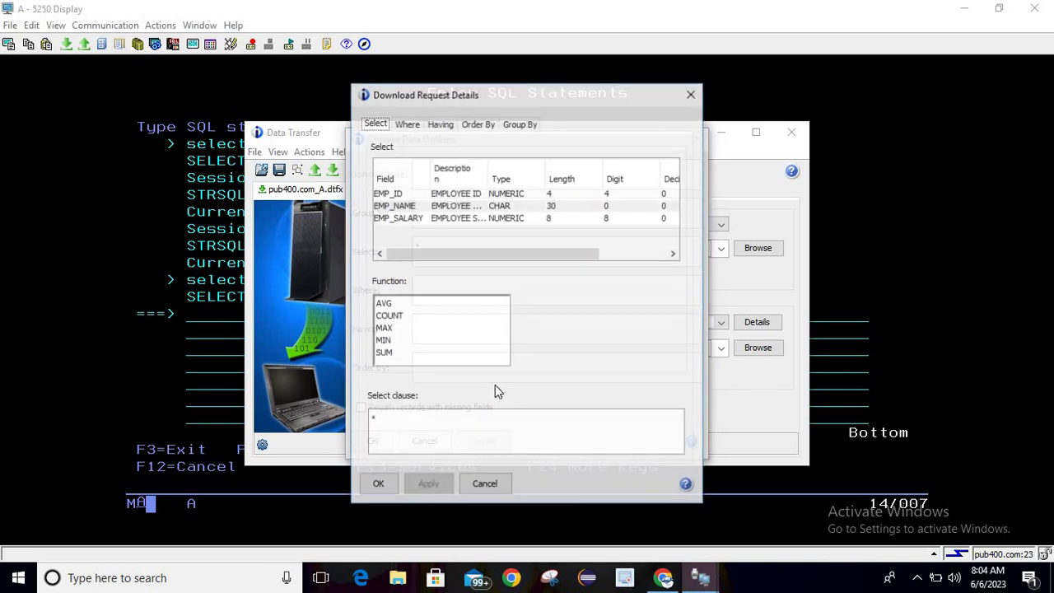
pyautogui.moveTo(500, 254)
pyautogui.mouseDown()
pyautogui.moveTo(574, 266)
pyautogui.moveTo(494, 255)
pyautogui.mouseUp()
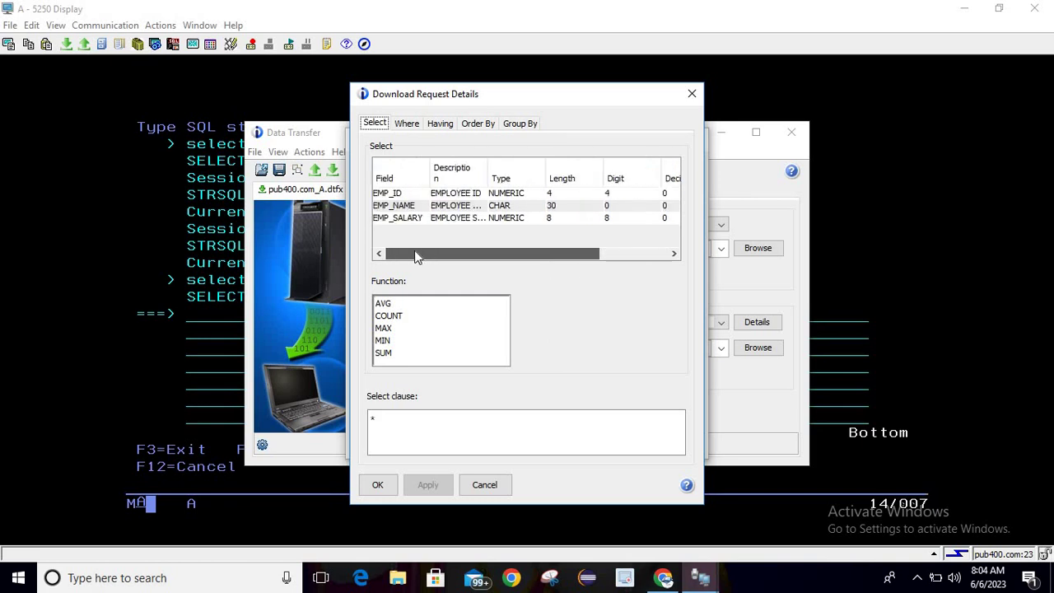
pyautogui.click(405, 124)
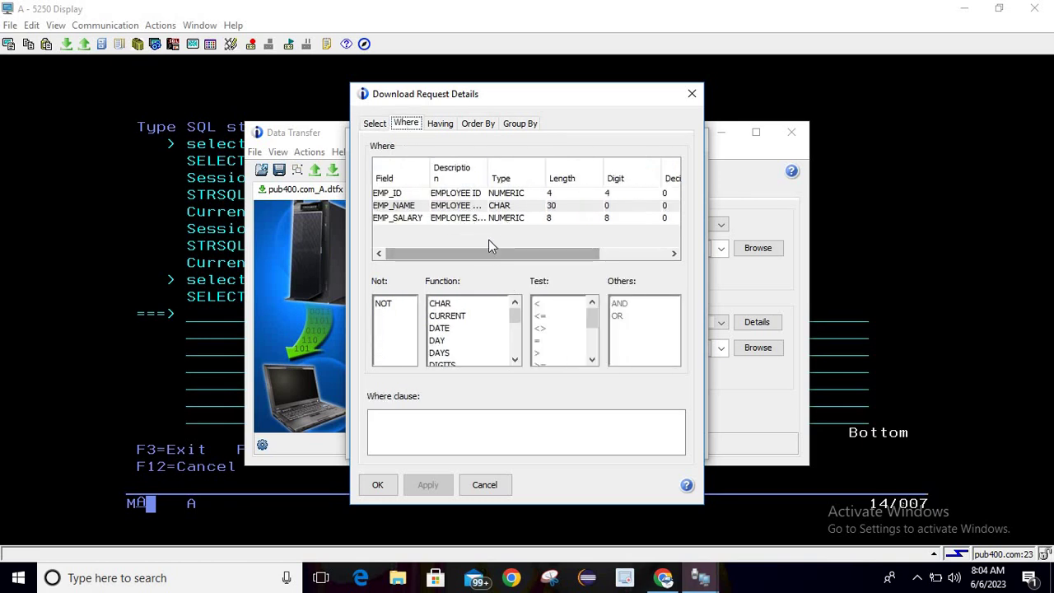
pyautogui.moveTo(491, 248); pyautogui.dragTo(428, 220)
pyautogui.click(450, 123)
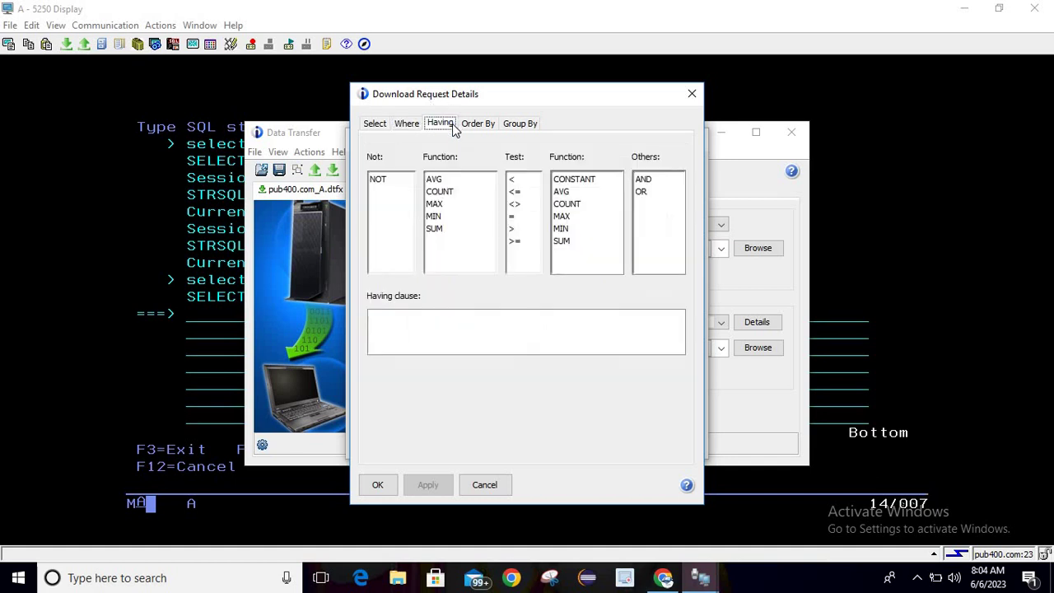
pyautogui.click(478, 125)
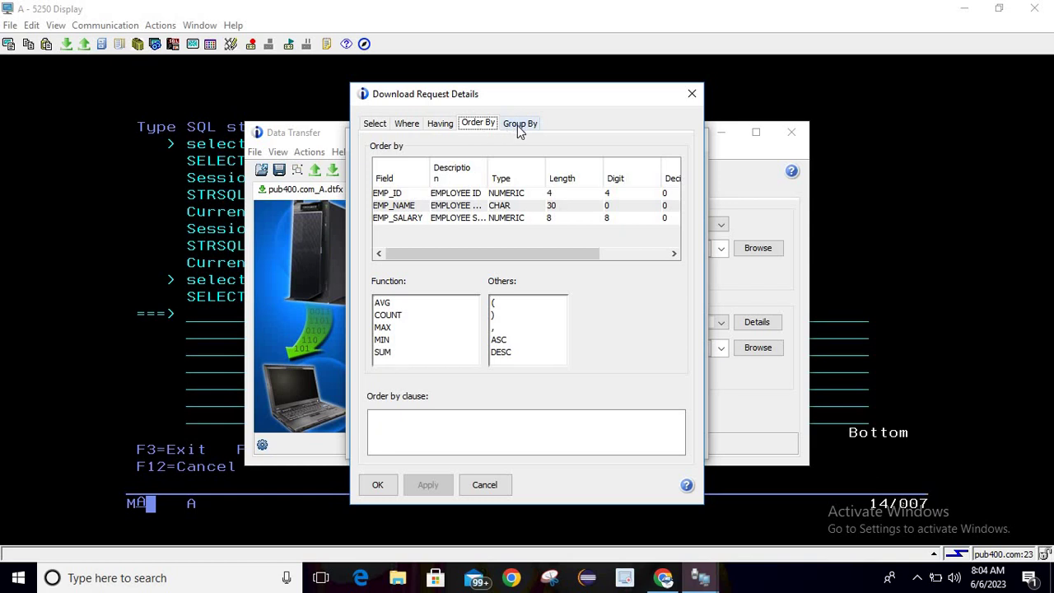
pyautogui.click(517, 126)
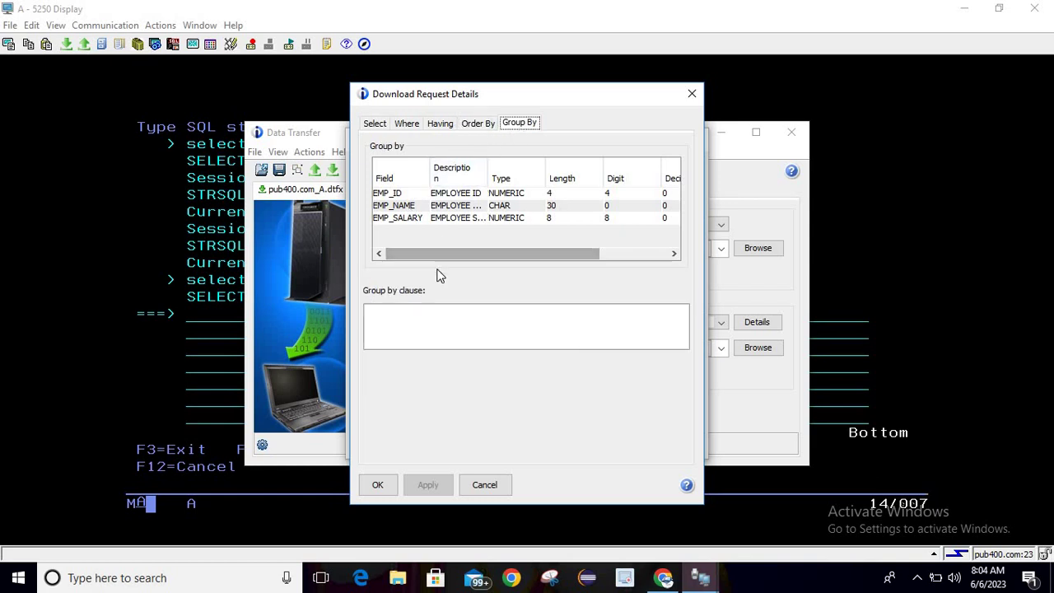
pyautogui.click(376, 124)
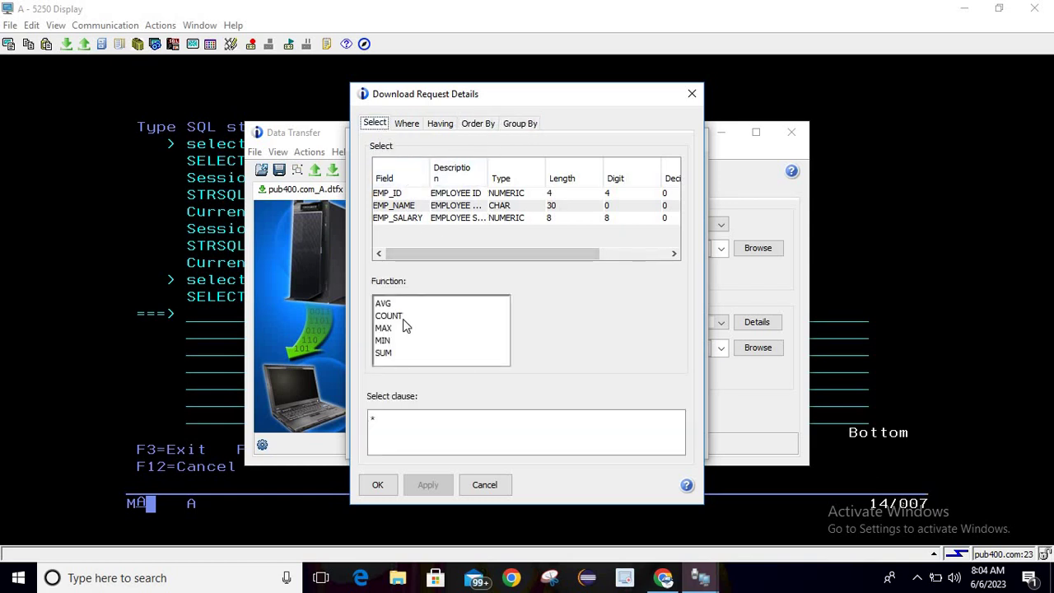
# Limit the download request's Select clause to the EMP_NAME field and apply it
pyautogui.click(404, 206)
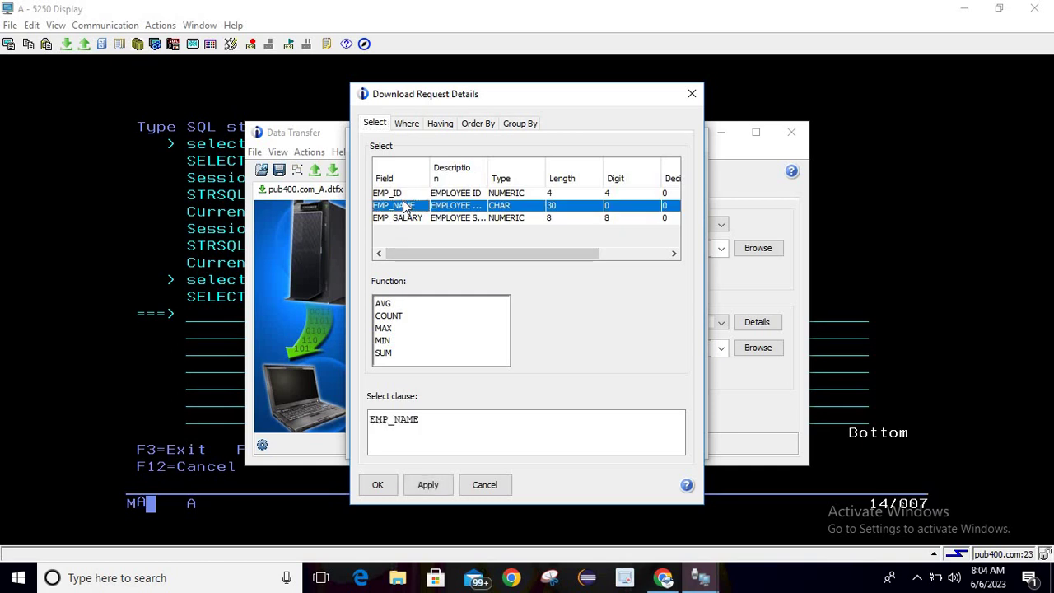
pyautogui.click(426, 491)
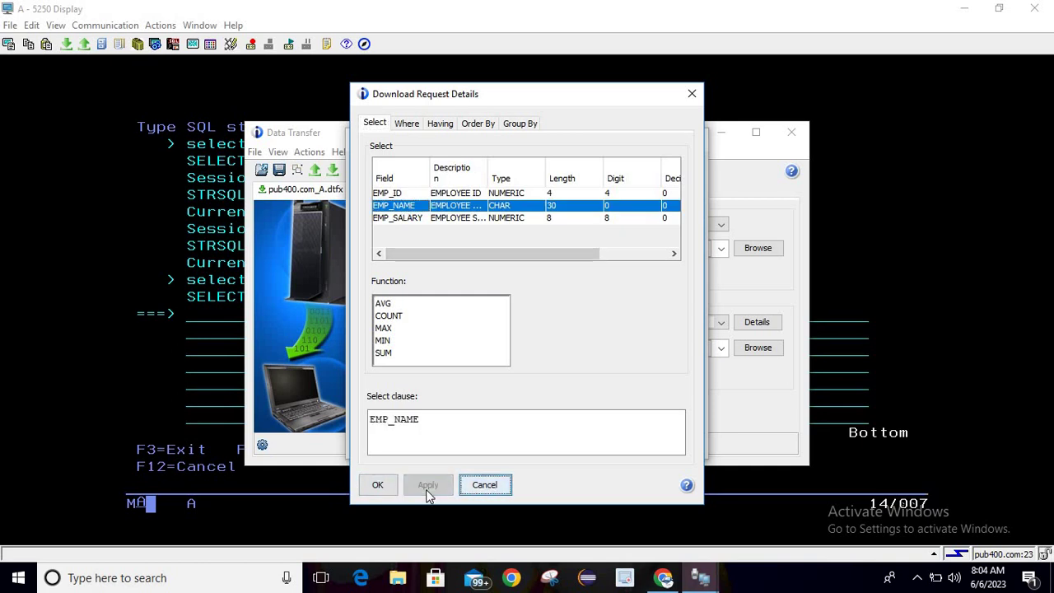
pyautogui.click(373, 493)
# Set the Select clause in the data options to * for all fields and accept the options
pyautogui.click(462, 261)
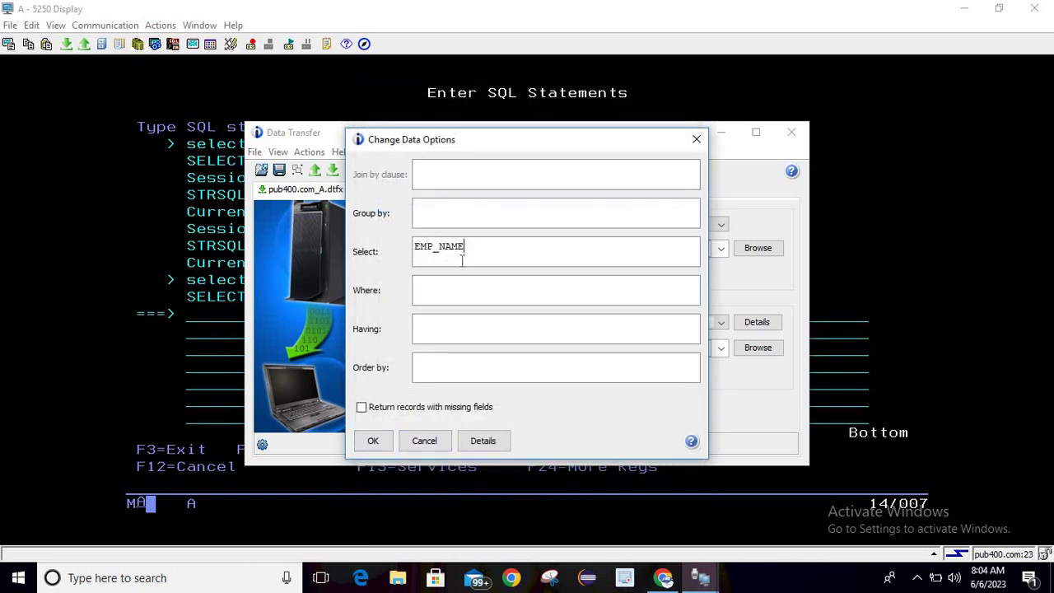
pyautogui.write('a')
pyautogui.hotkey('ctrl', 'a')
pyautogui.press('BackSpace')
pyautogui.write('*')
pyautogui.click(477, 290)
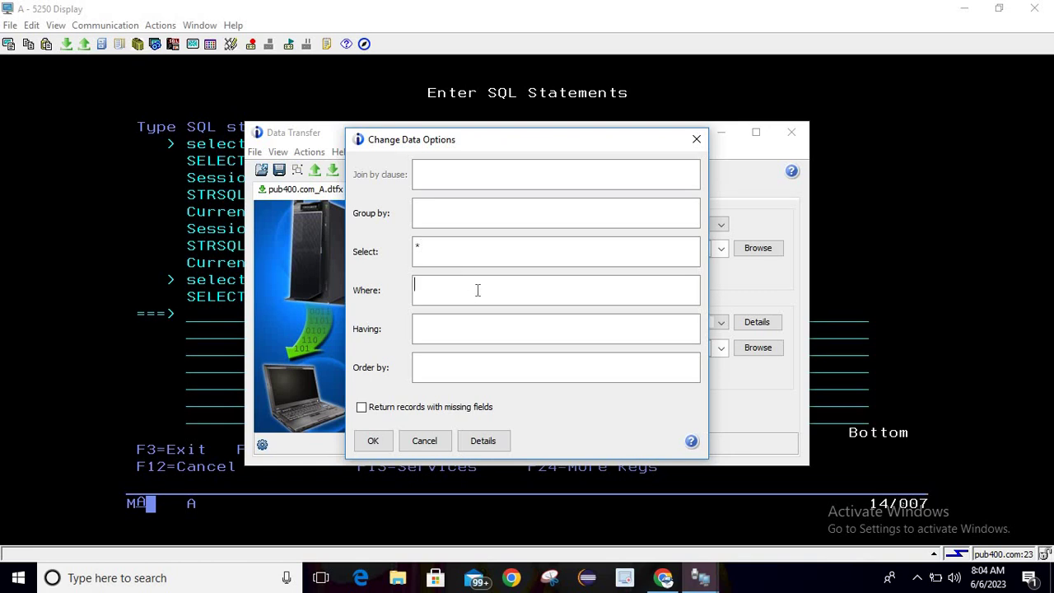
pyautogui.click(374, 442)
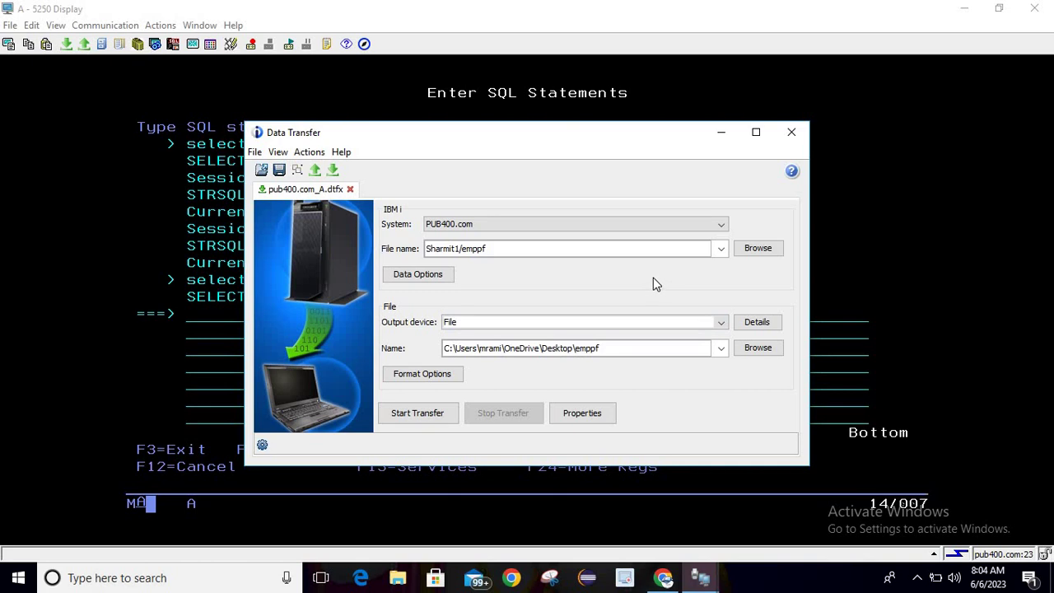
# With File as the output device, choose file type Microsoft Excel 97-2003 (.xls) and file action Create new file in its details
pyautogui.click(721, 321)
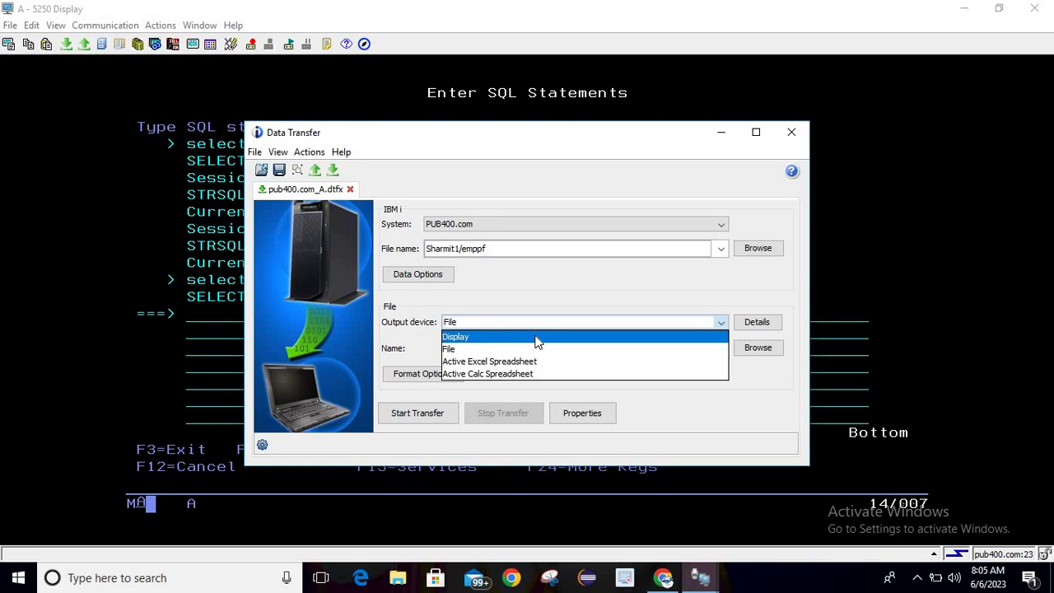
pyautogui.click(641, 286)
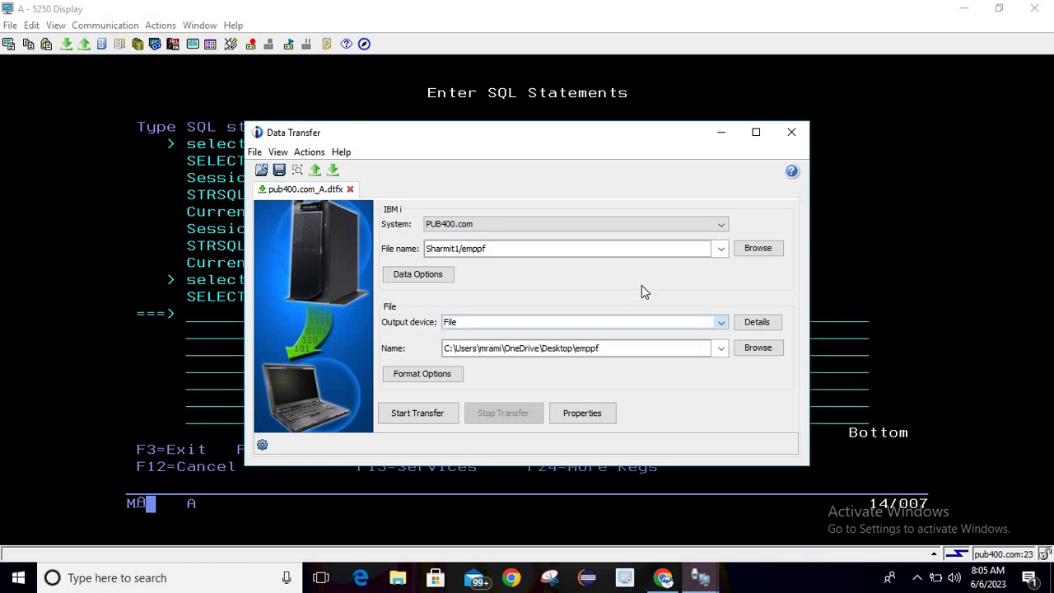
pyautogui.click(758, 322)
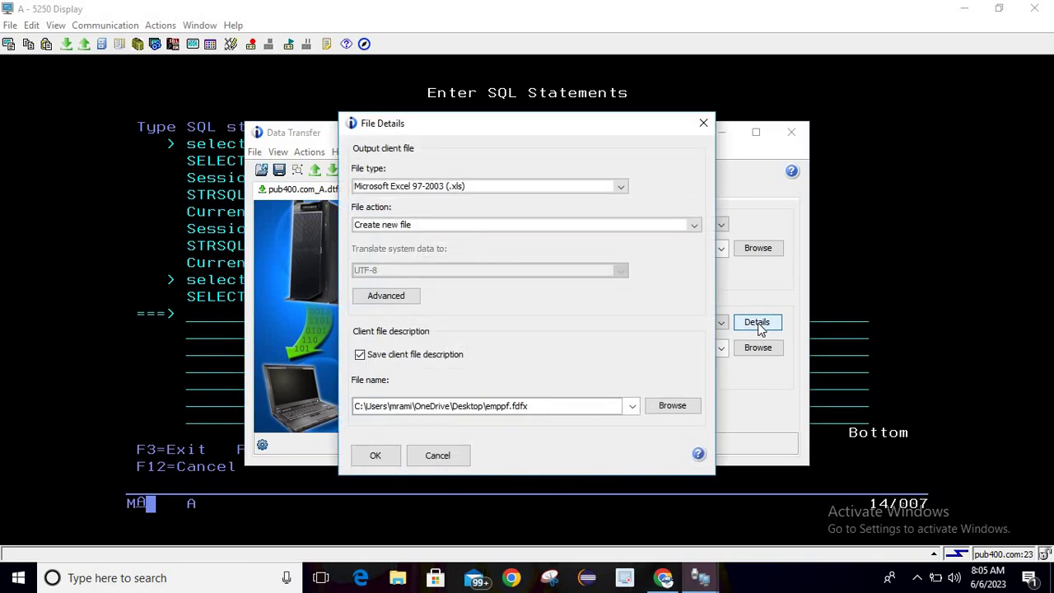
pyautogui.click(620, 189)
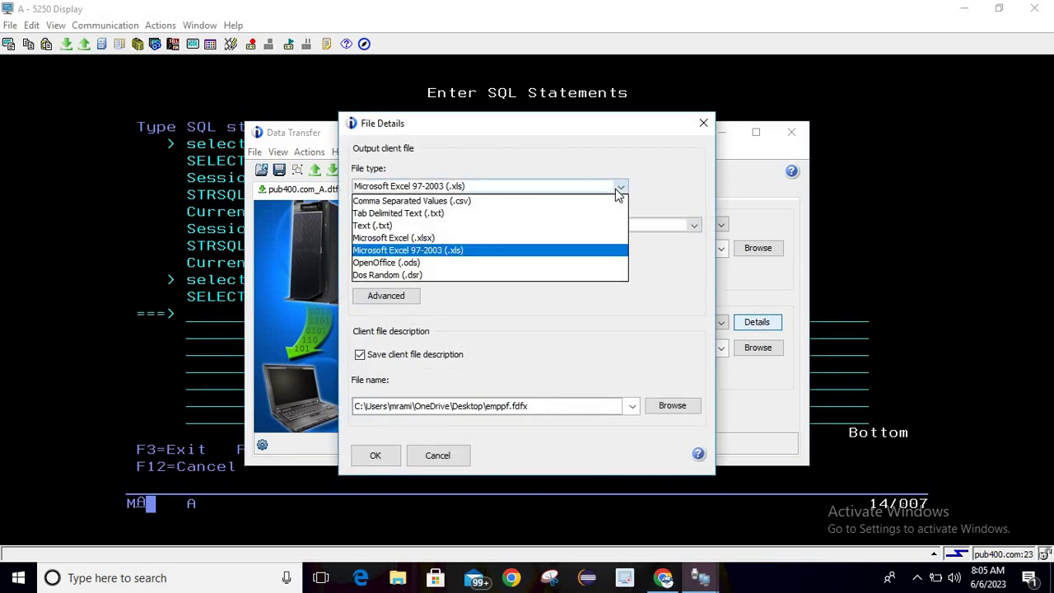
pyautogui.click(476, 250)
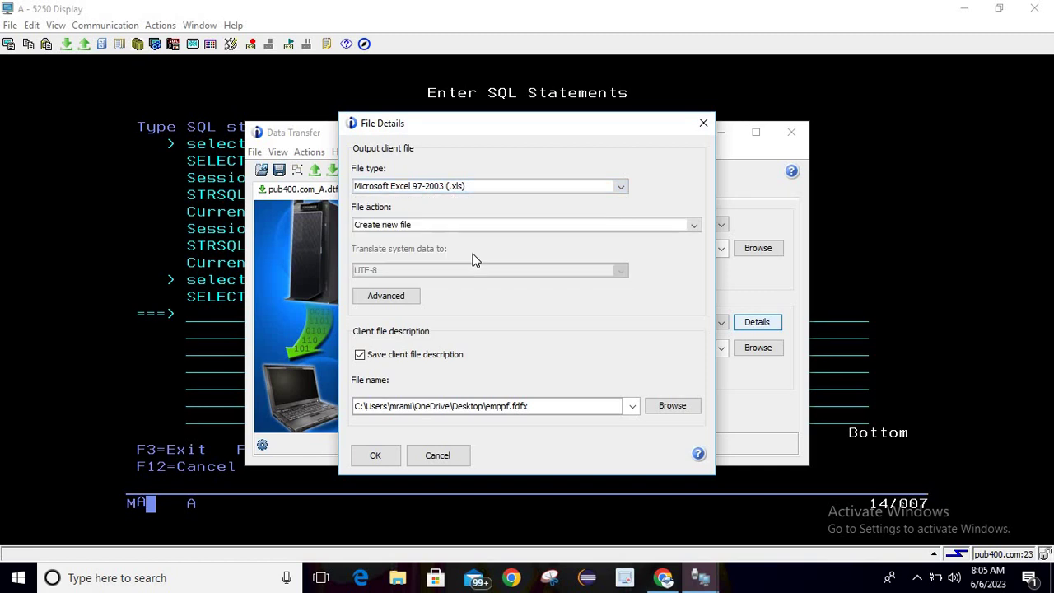
pyautogui.click(694, 225)
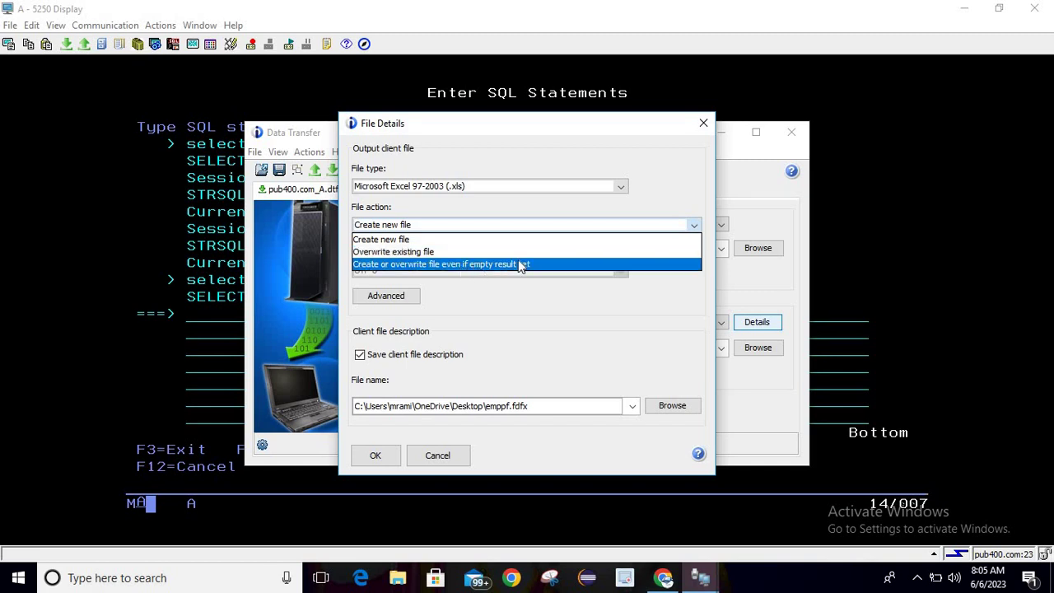
pyautogui.click(465, 239)
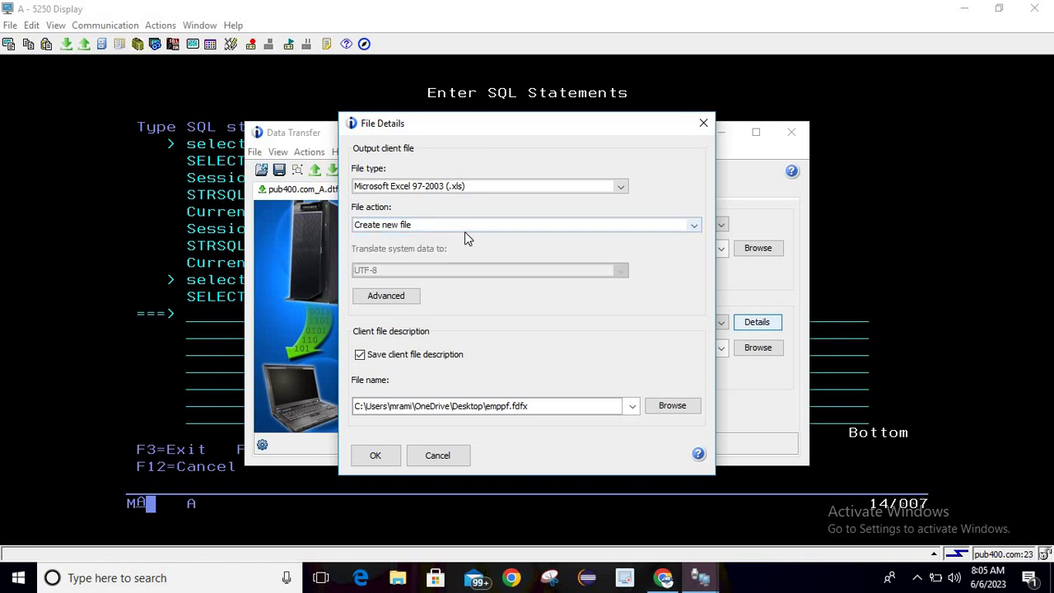
# Review the advanced output file options without changing them, and keep Save client file description enabled
pyautogui.click(409, 298)
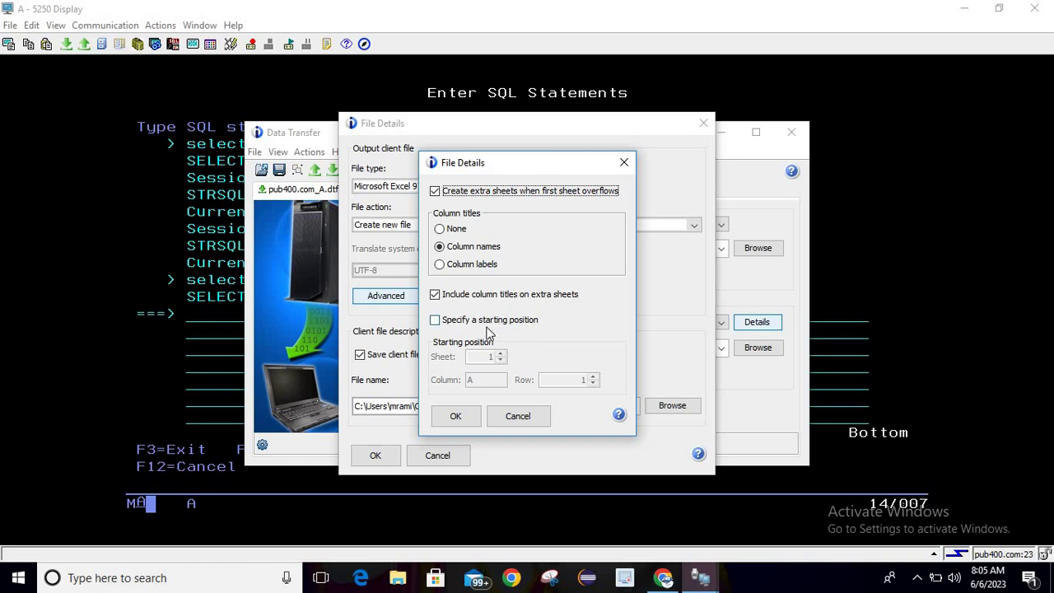
pyautogui.click(536, 416)
pyautogui.press('Tab')
pyautogui.press('space')
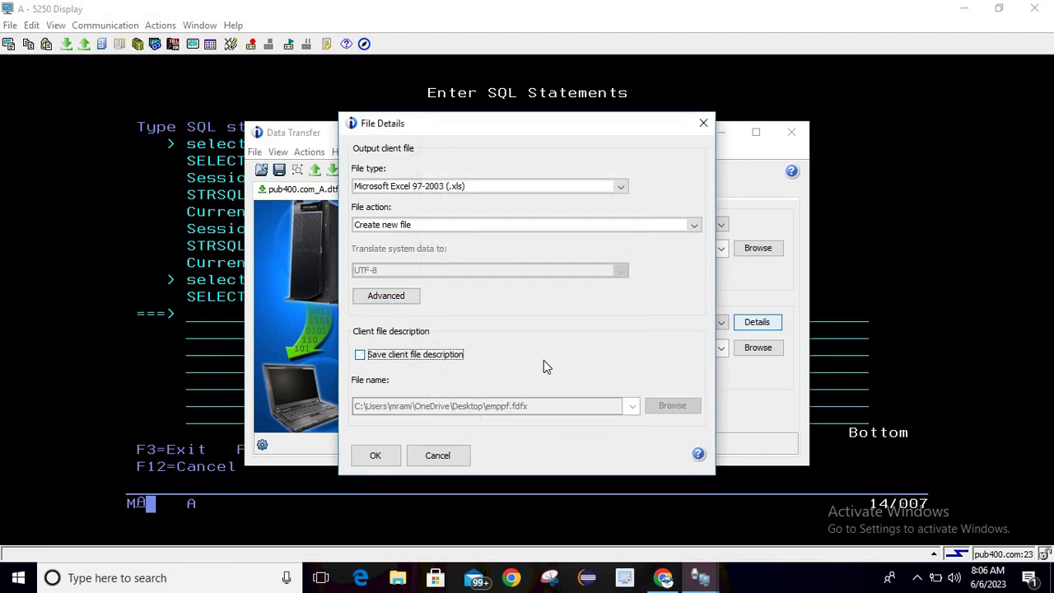
pyautogui.press('space')
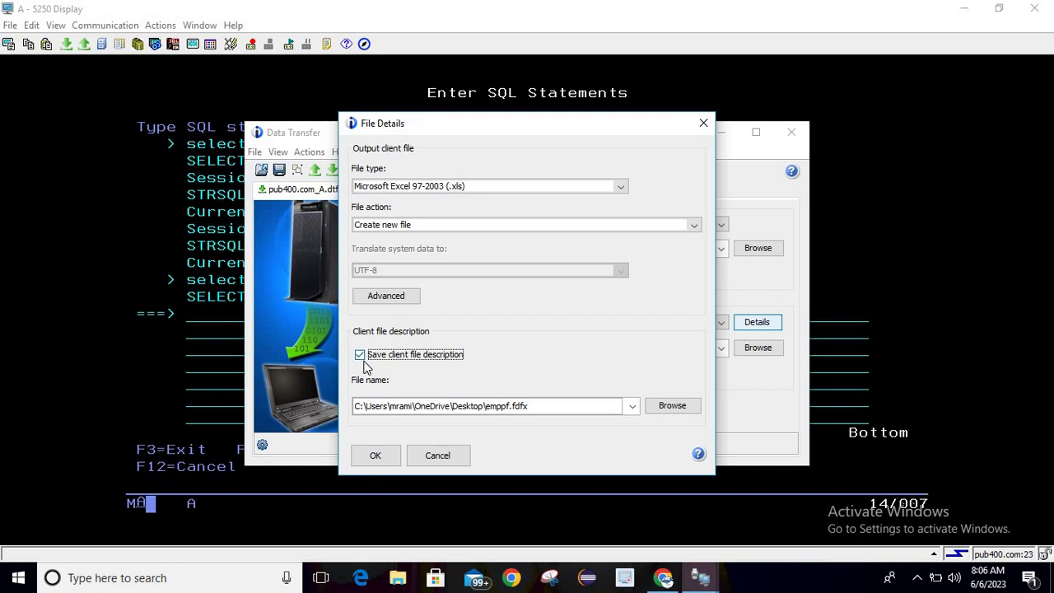
pyautogui.click(363, 360)
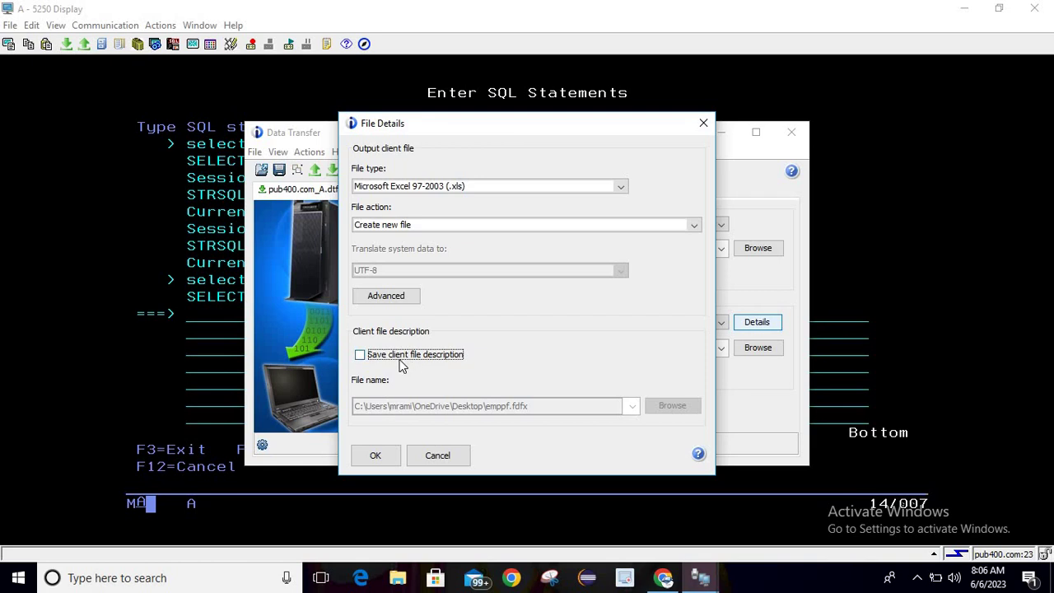
pyautogui.click(401, 362)
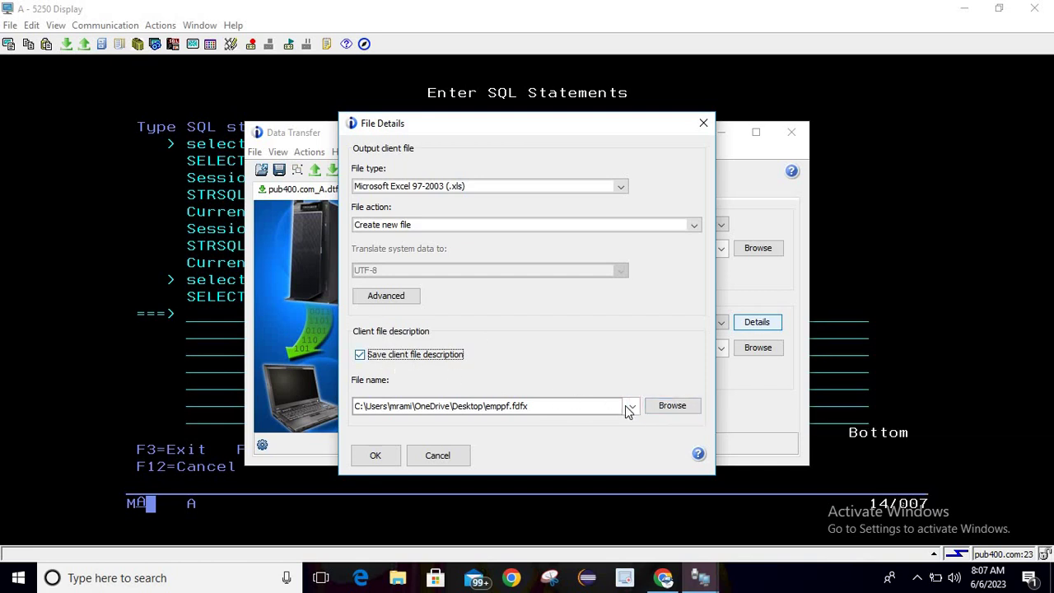
# Choose emppf on the Desktop as the client file description file and accept the file details
pyautogui.click(676, 407)
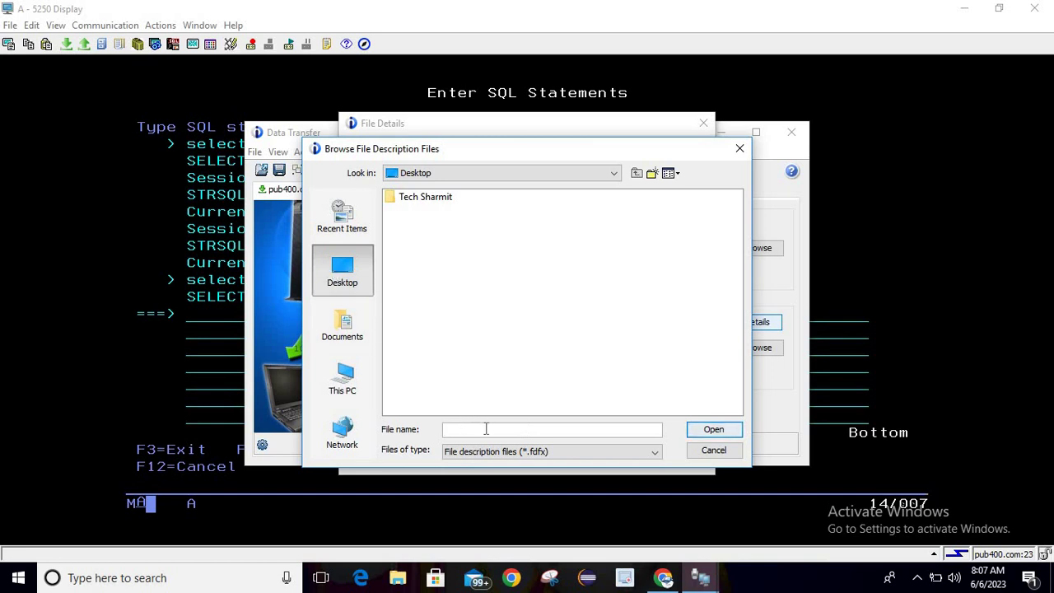
pyautogui.write('emppf')
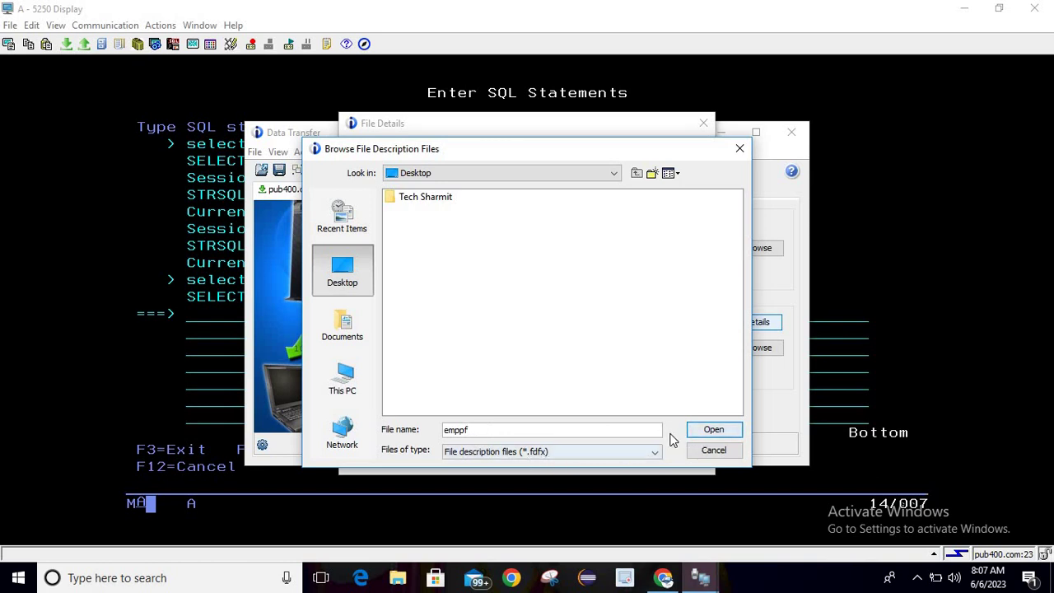
pyautogui.click(710, 433)
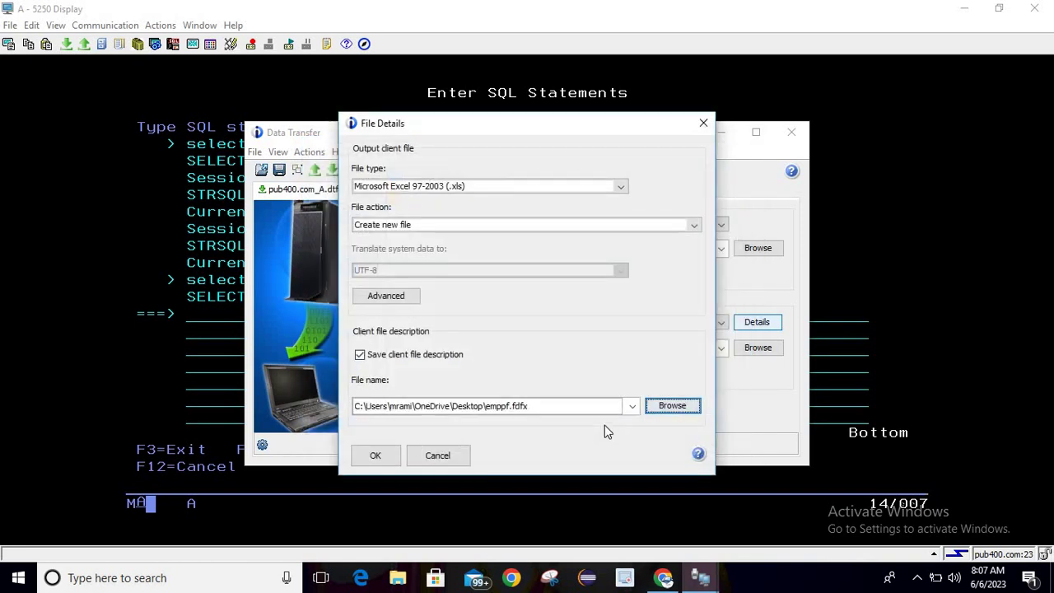
pyautogui.click(566, 405)
pyautogui.click(669, 406)
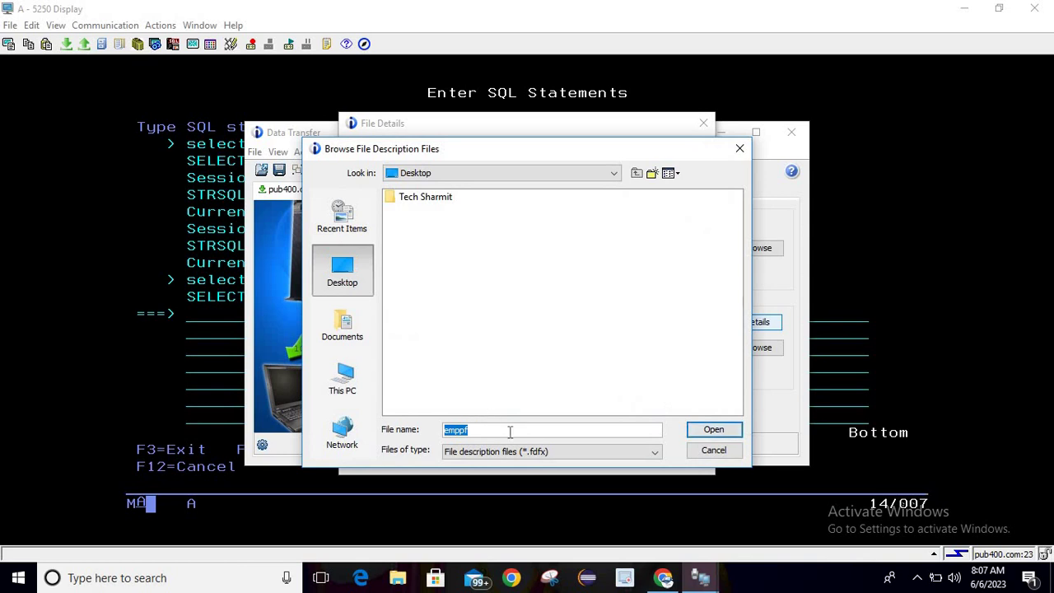
pyautogui.click(510, 430)
pyautogui.click(701, 430)
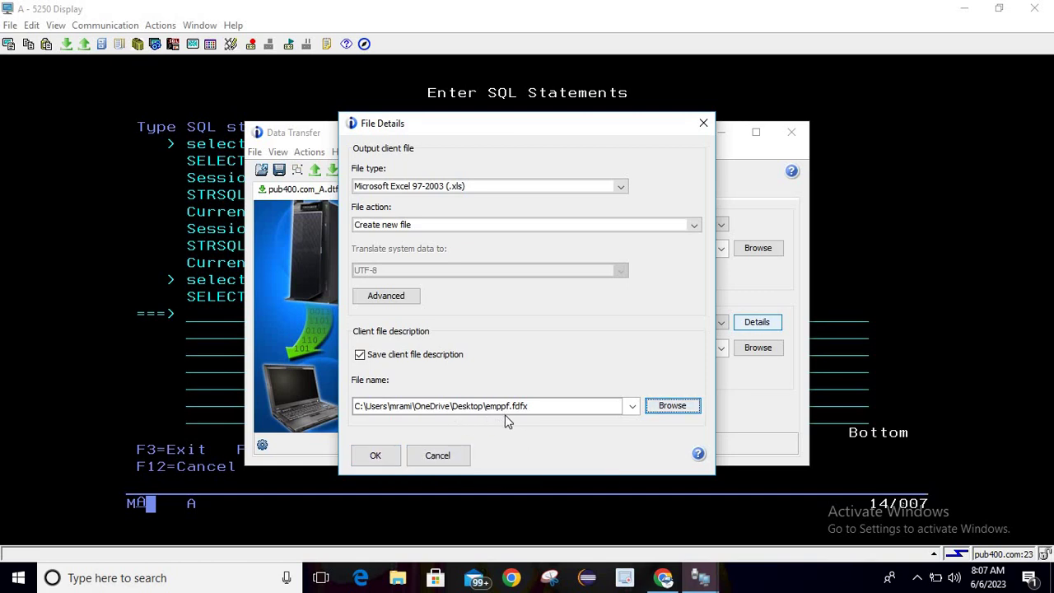
pyautogui.click(375, 458)
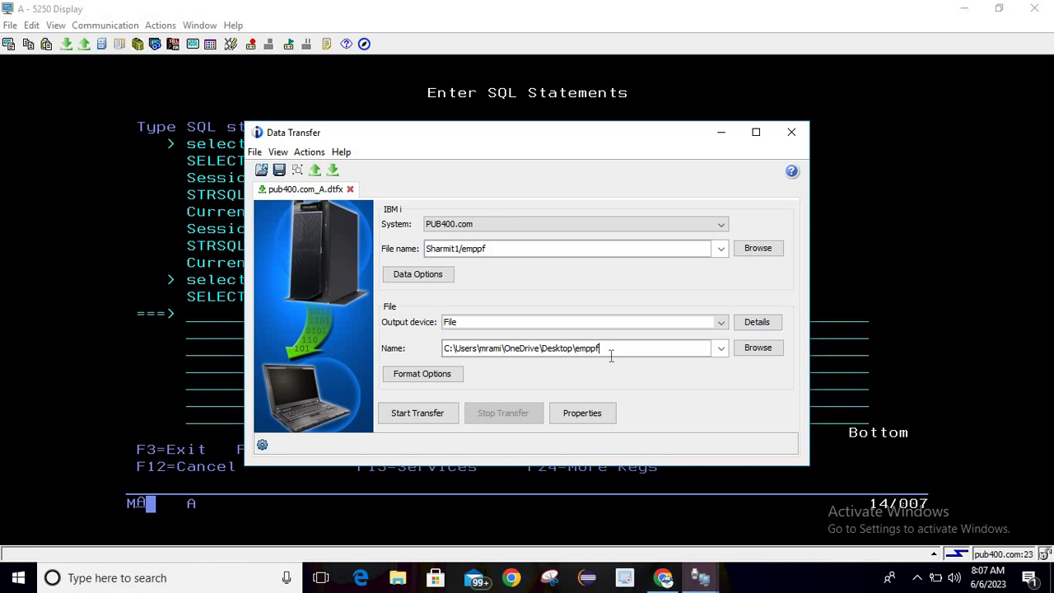
# Review the client file location, the date/time, decimal and sort format options, and the output file details without changing anything
pyautogui.click(762, 354)
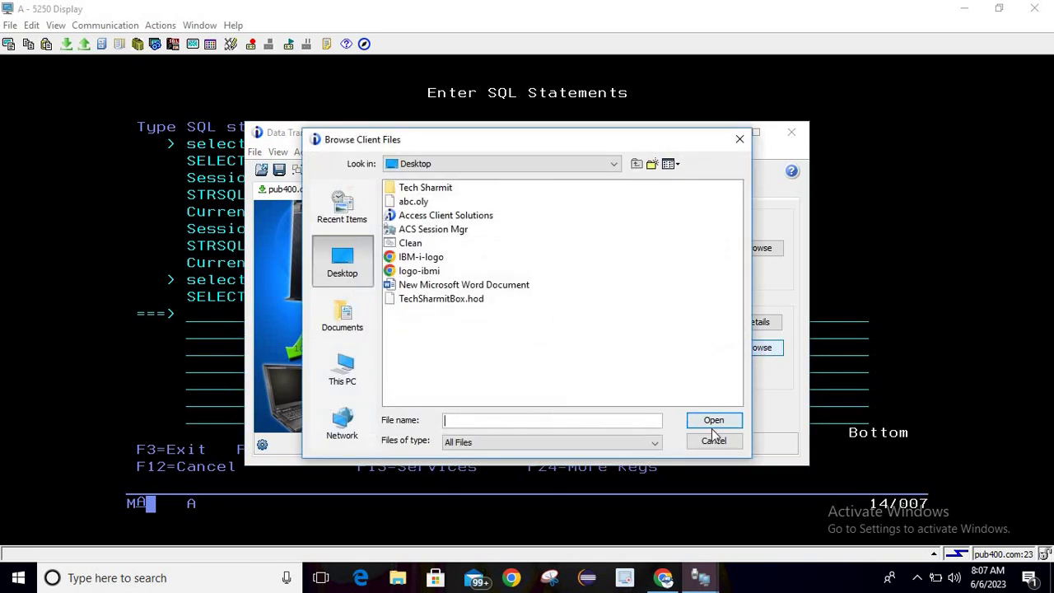
pyautogui.click(714, 442)
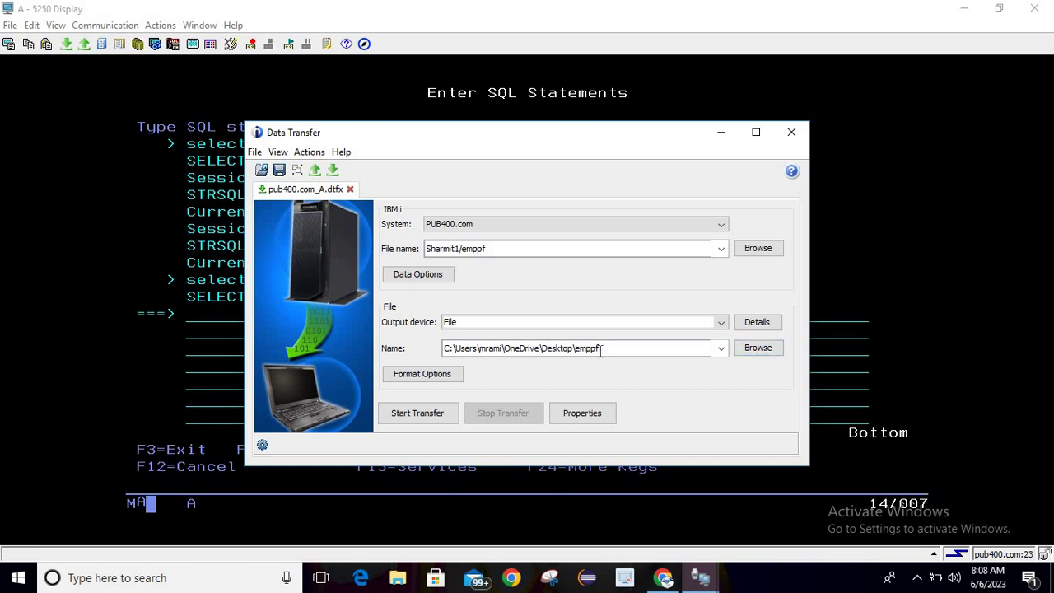
pyautogui.click(418, 375)
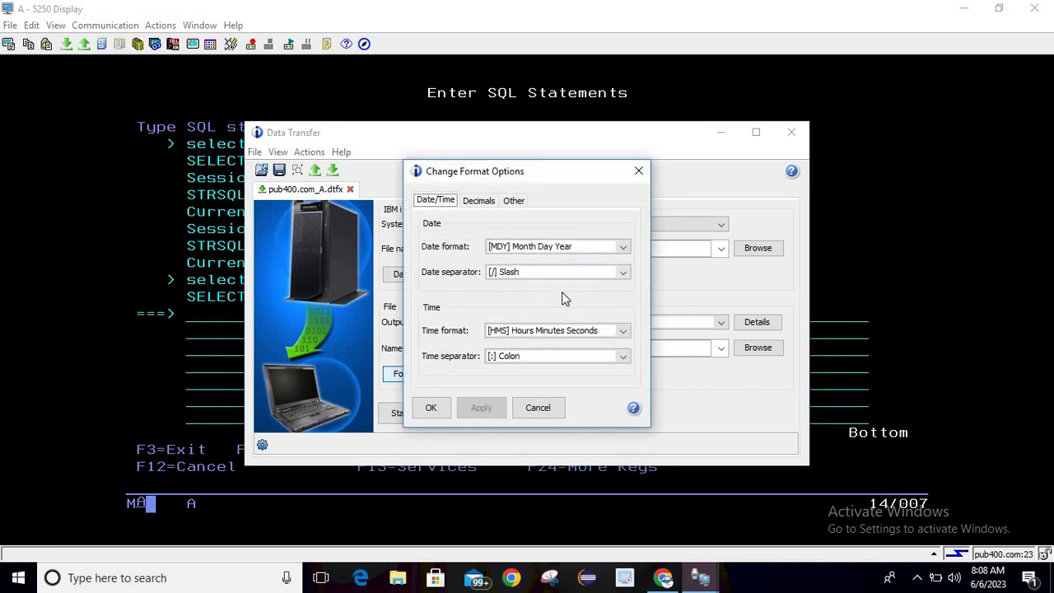
pyautogui.click(481, 206)
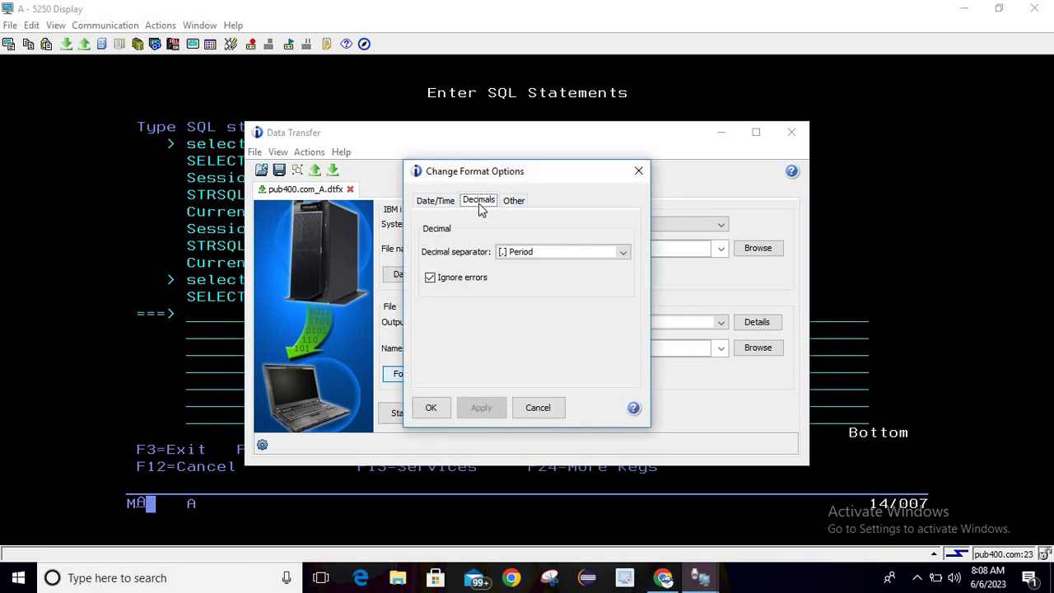
pyautogui.click(515, 211)
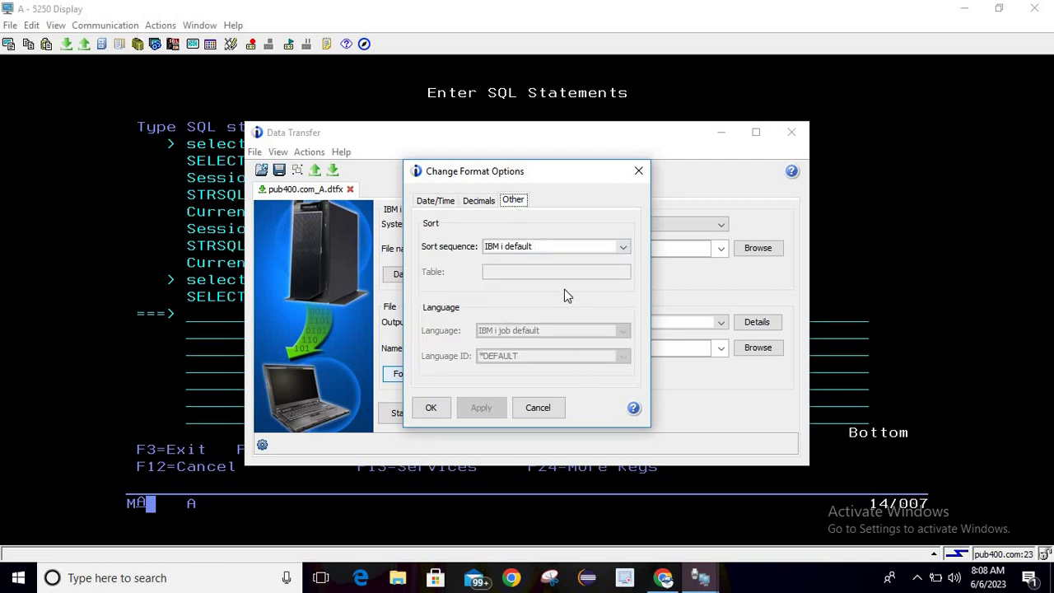
pyautogui.click(538, 408)
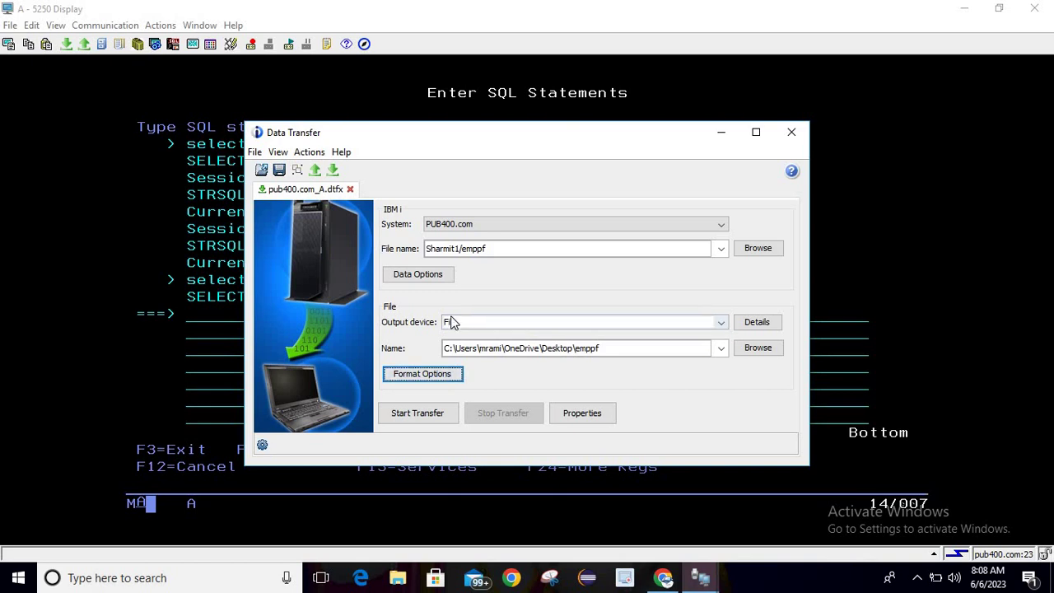
pyautogui.click(760, 322)
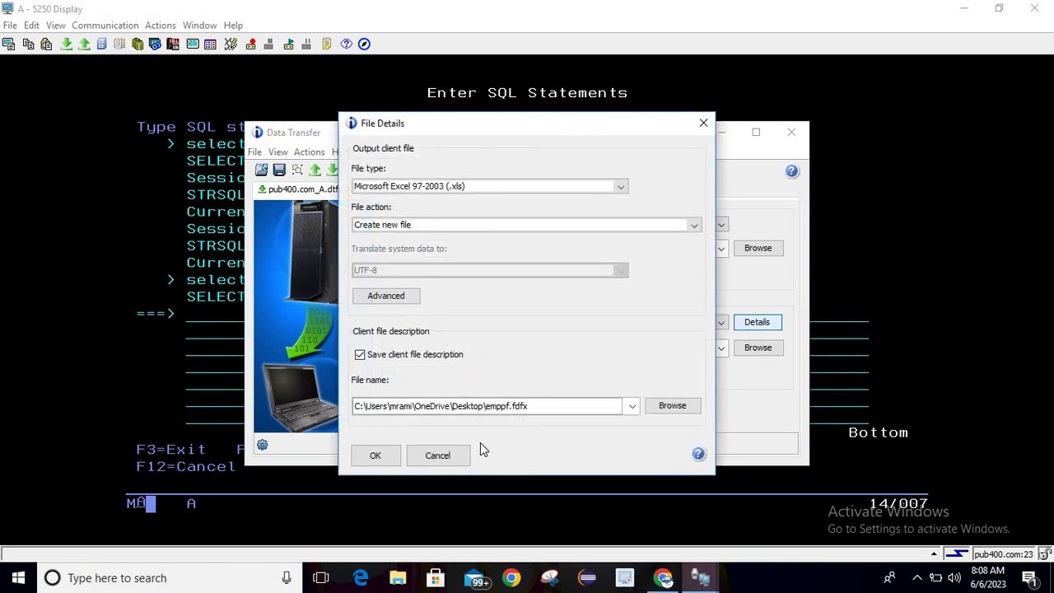
pyautogui.click(459, 457)
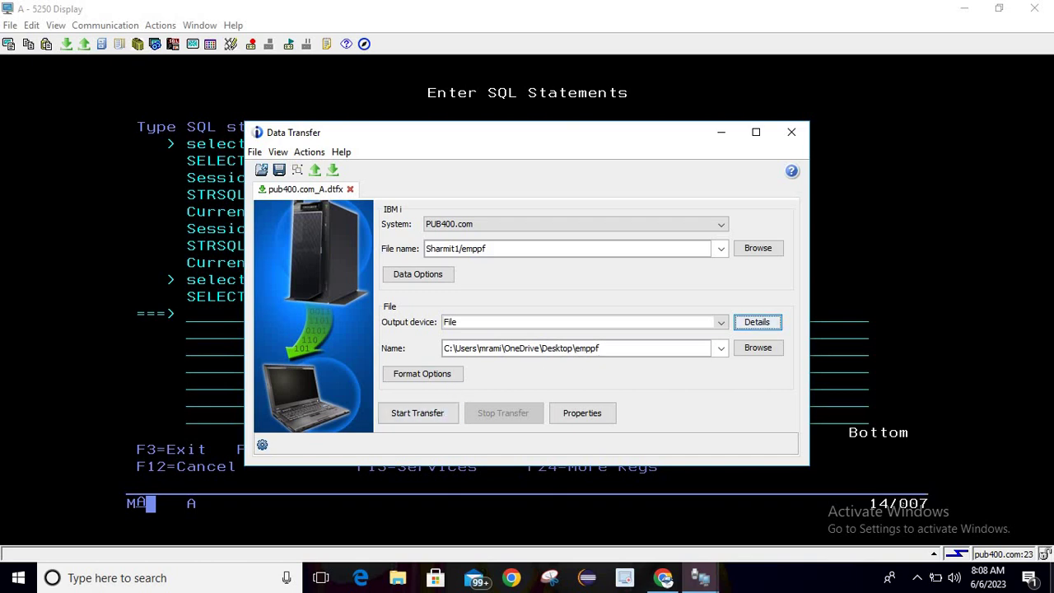
# With only the Data Transfer window over the desktop, run the transfer of Sharmit1/emppf and dismiss the completion message
pyautogui.click(1052, 577)
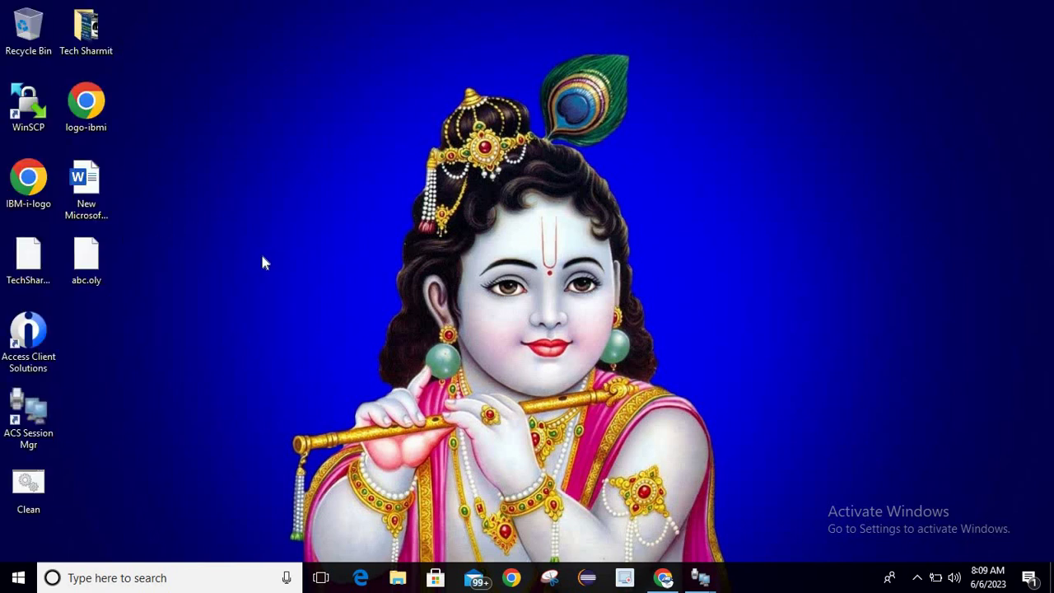
pyautogui.hotkey('alt', 'Tab')
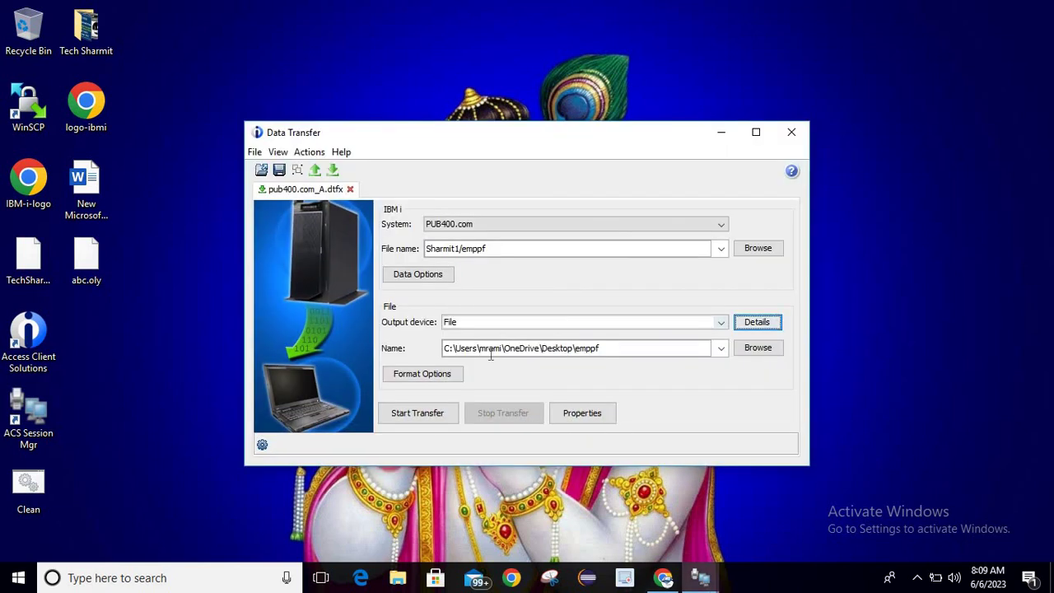
pyautogui.click(431, 413)
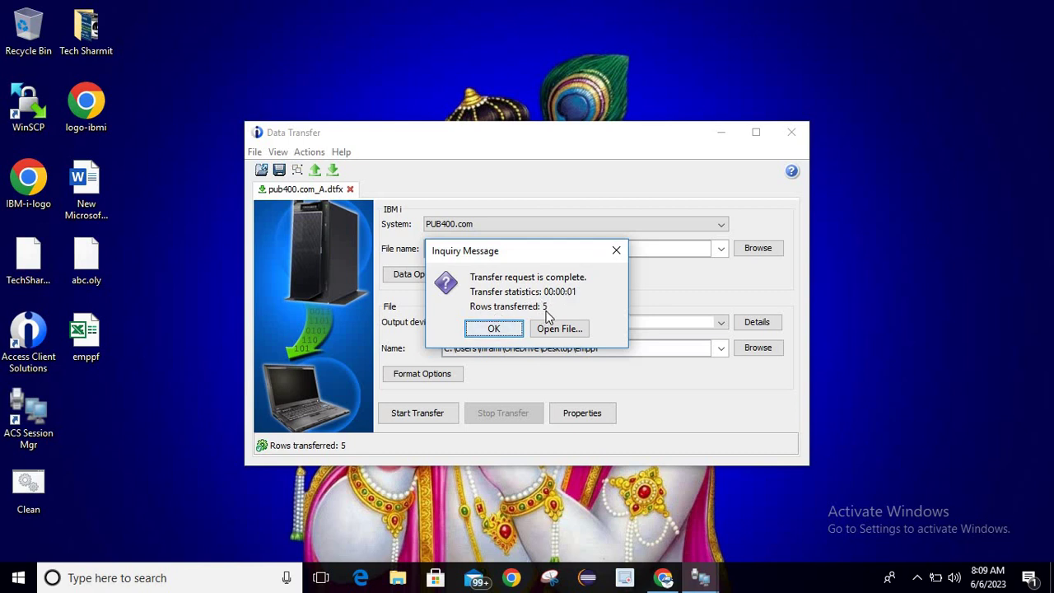
pyautogui.click(495, 330)
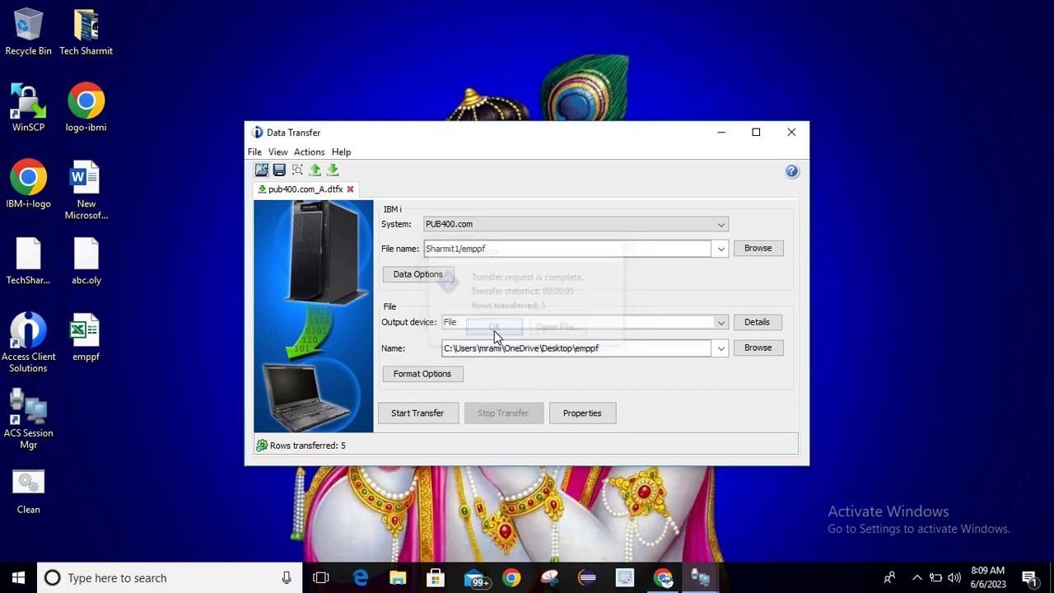
pyautogui.click(175, 329)
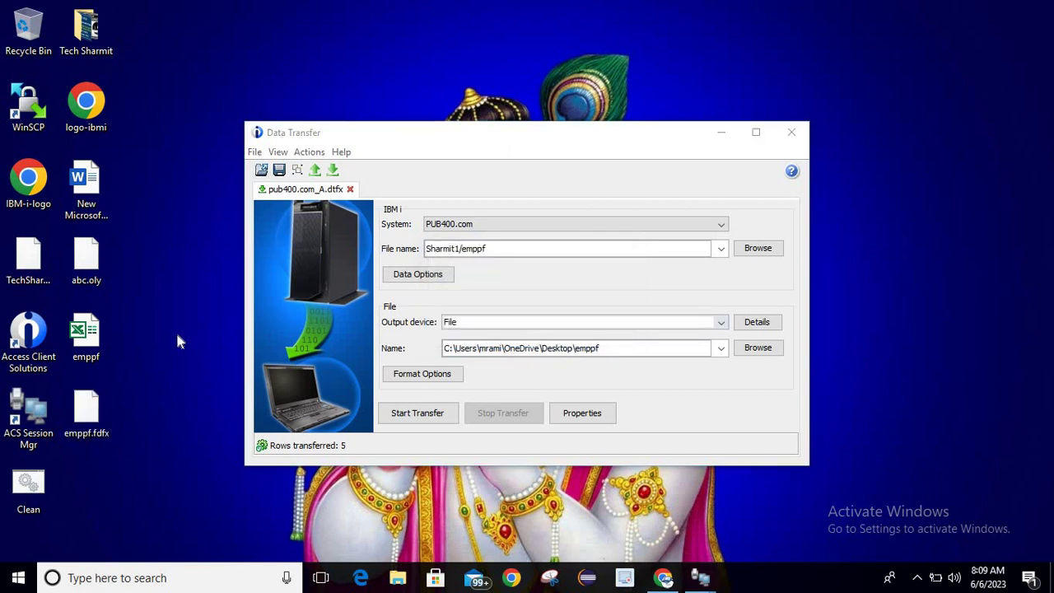
# Locate the two downloaded files on the desktop, open the emppf workbook in Excel to examine its columns and rows, and close it
pyautogui.click(721, 132)
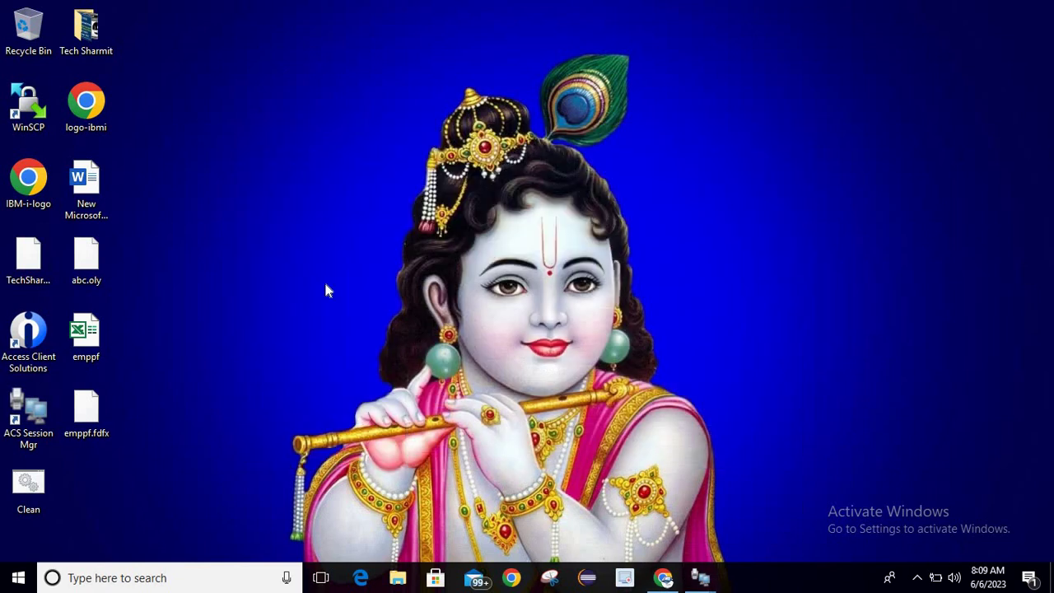
pyautogui.click(94, 337)
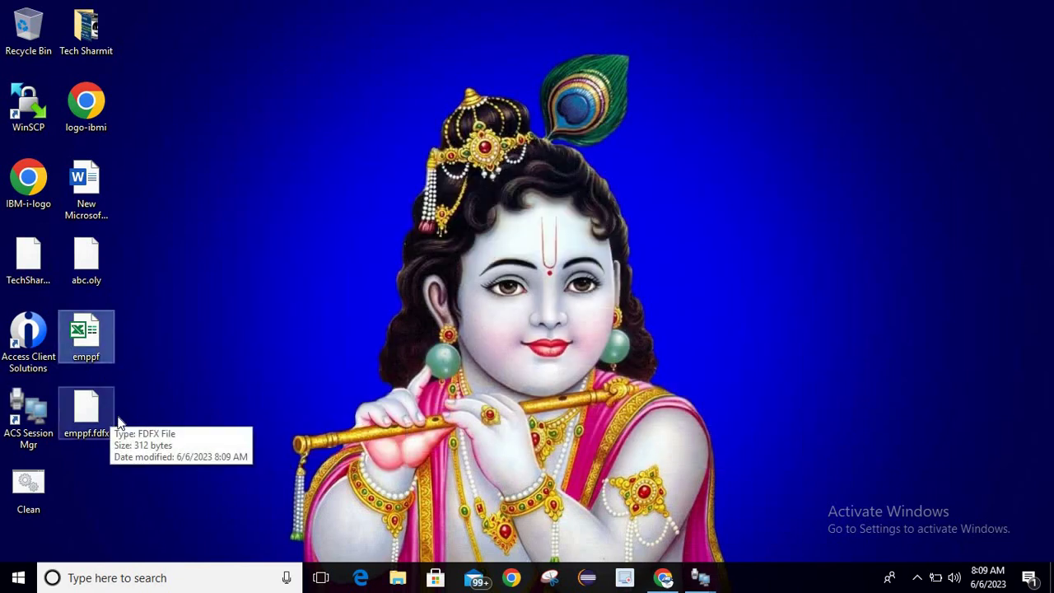
pyautogui.click(93, 416)
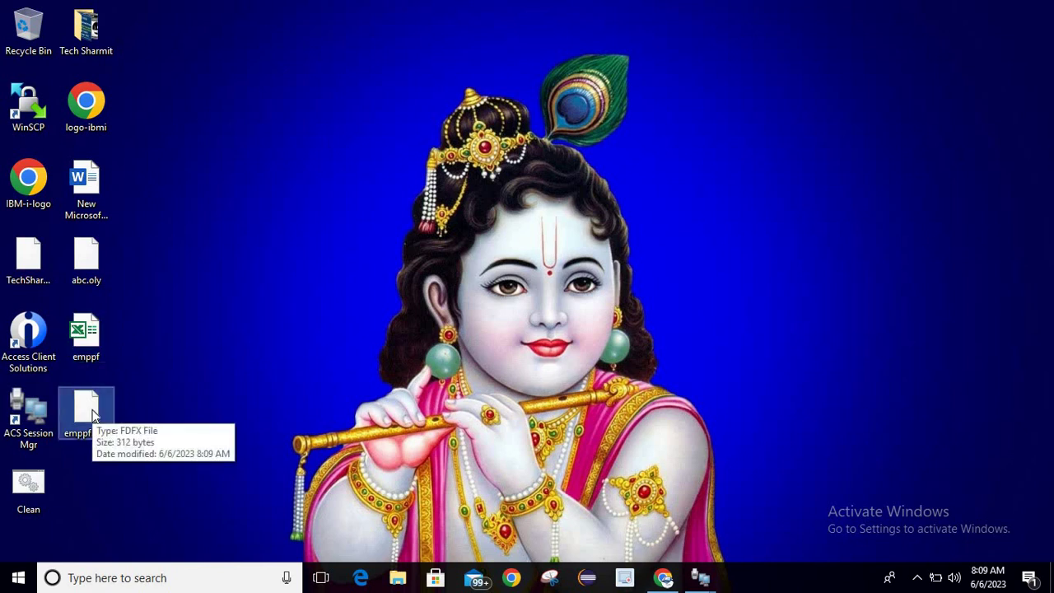
pyautogui.click(94, 368)
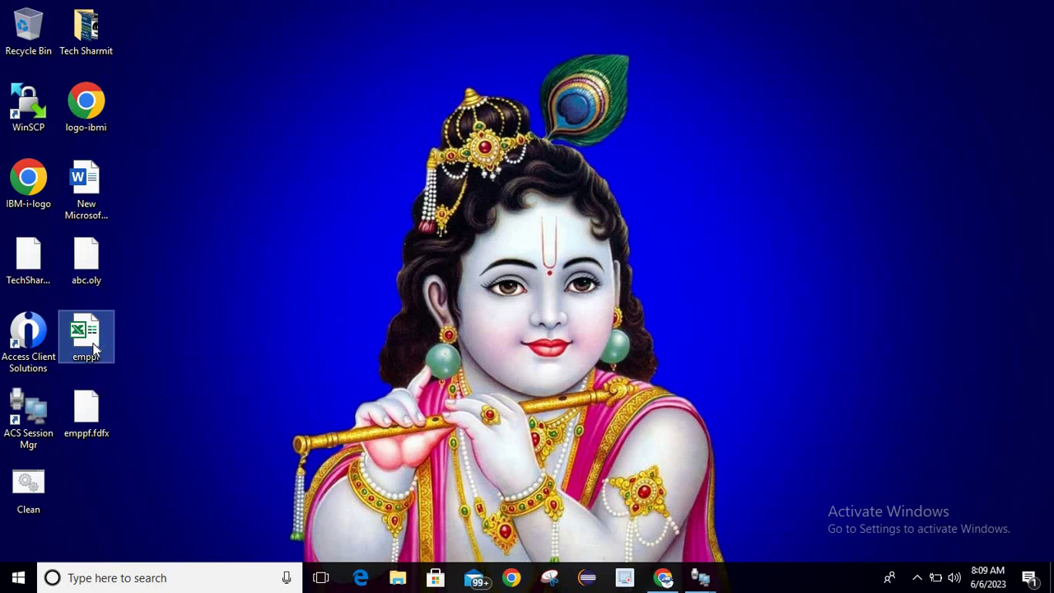
pyautogui.doubleClick(94, 350)
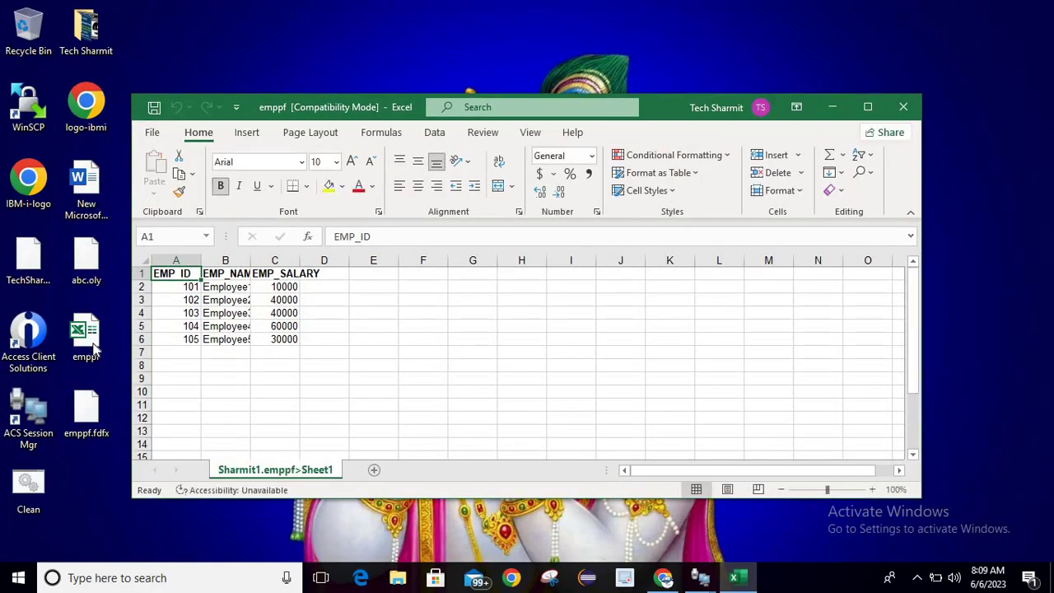
pyautogui.click(867, 107)
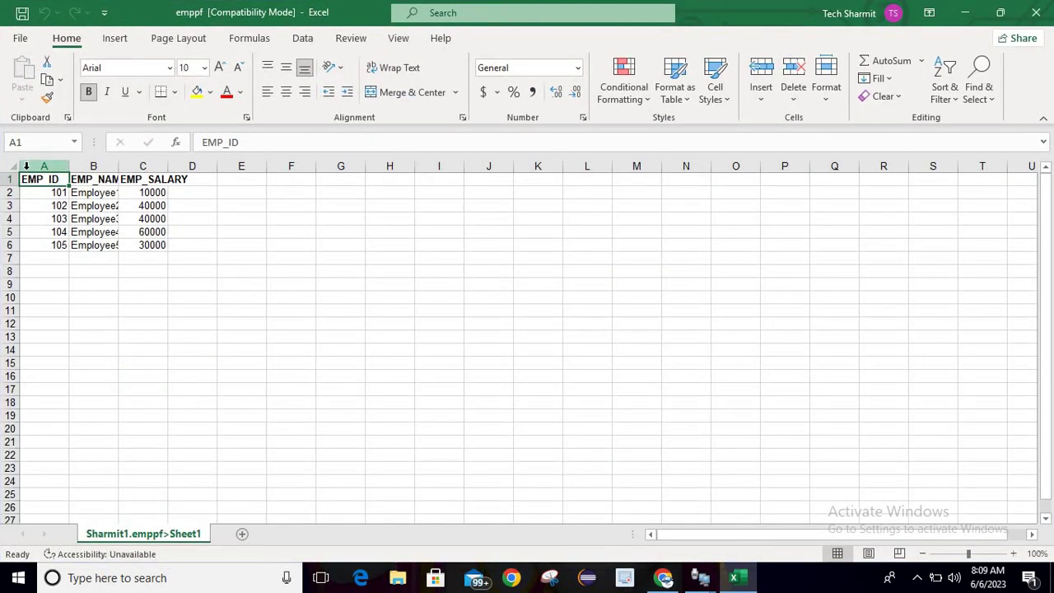
pyautogui.click(161, 178)
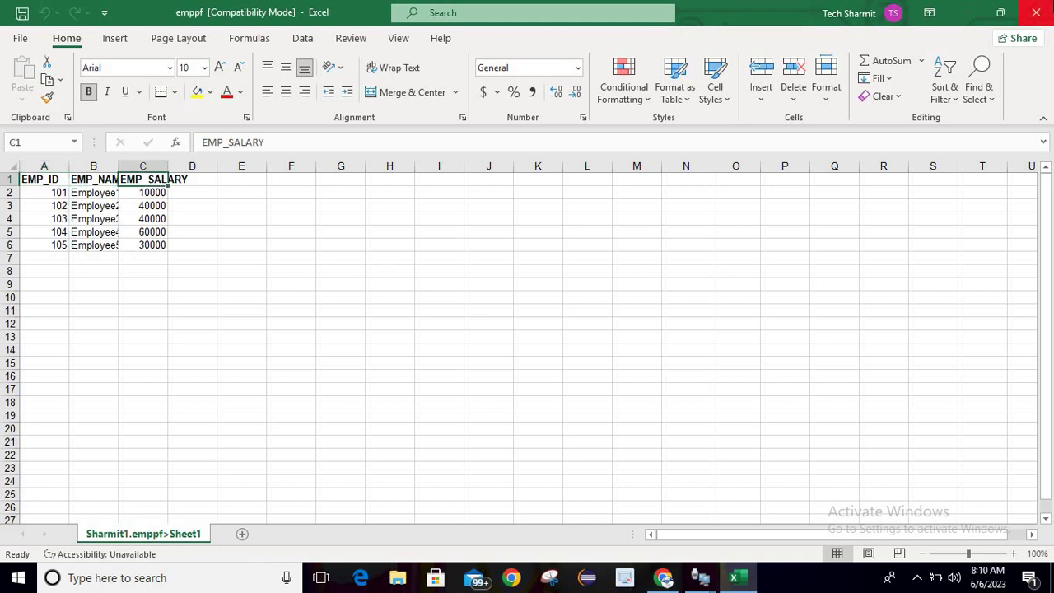
pyautogui.click(1036, 12)
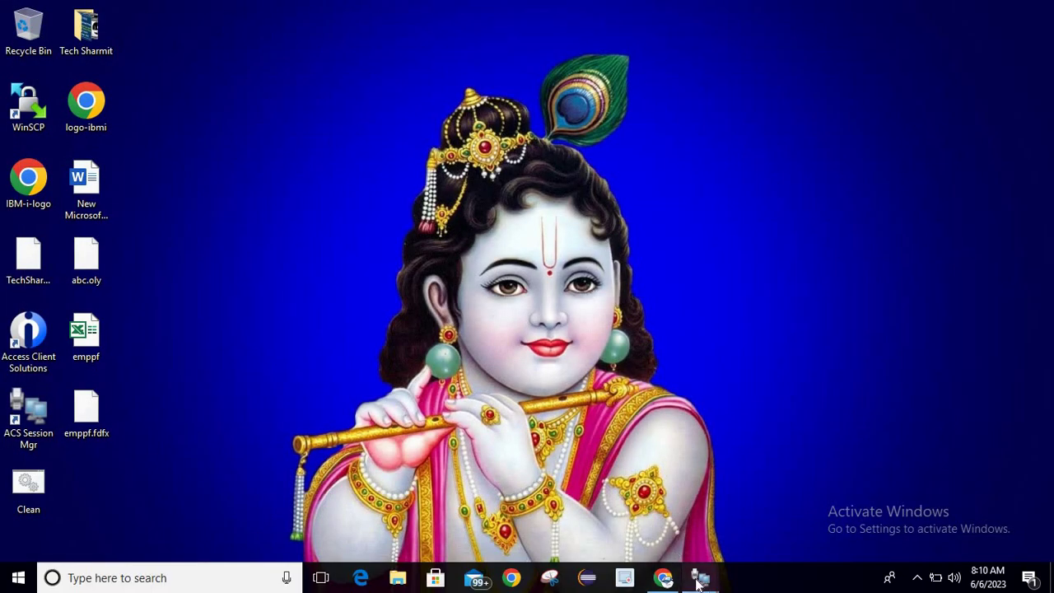
# Review the data options of the Data Transfer request and the fields and functions in its Select details, then cancel without changes
pyautogui.moveTo(700, 578)
pyautogui.click(727, 543)
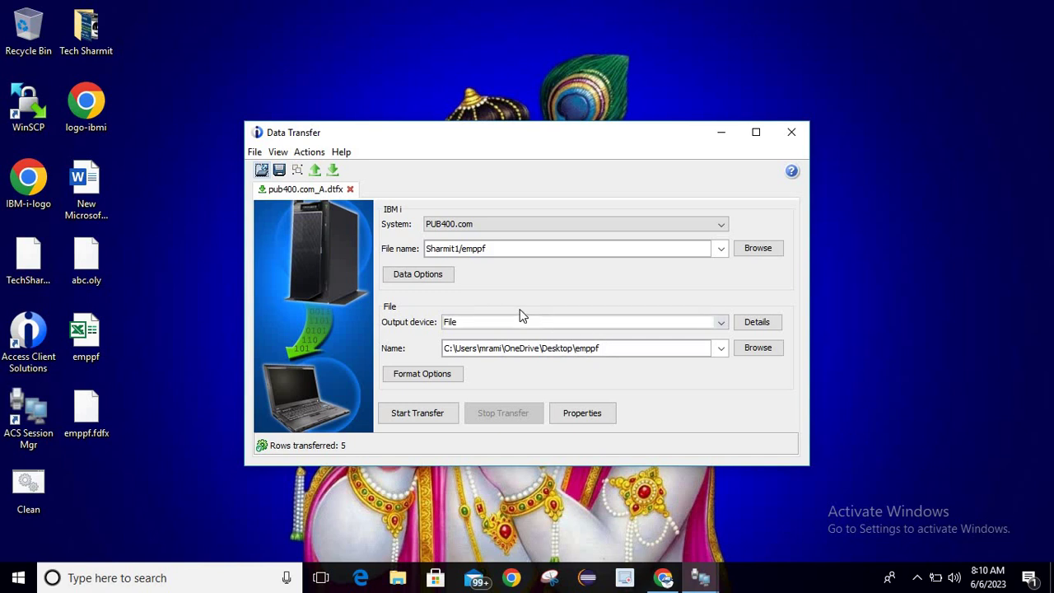
pyautogui.click(433, 276)
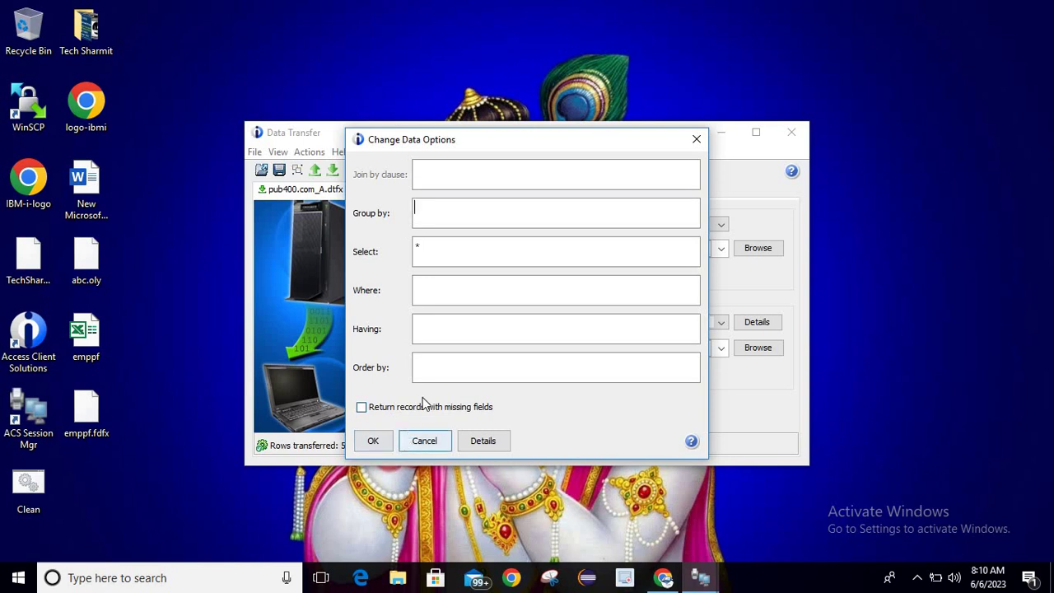
pyautogui.click(497, 449)
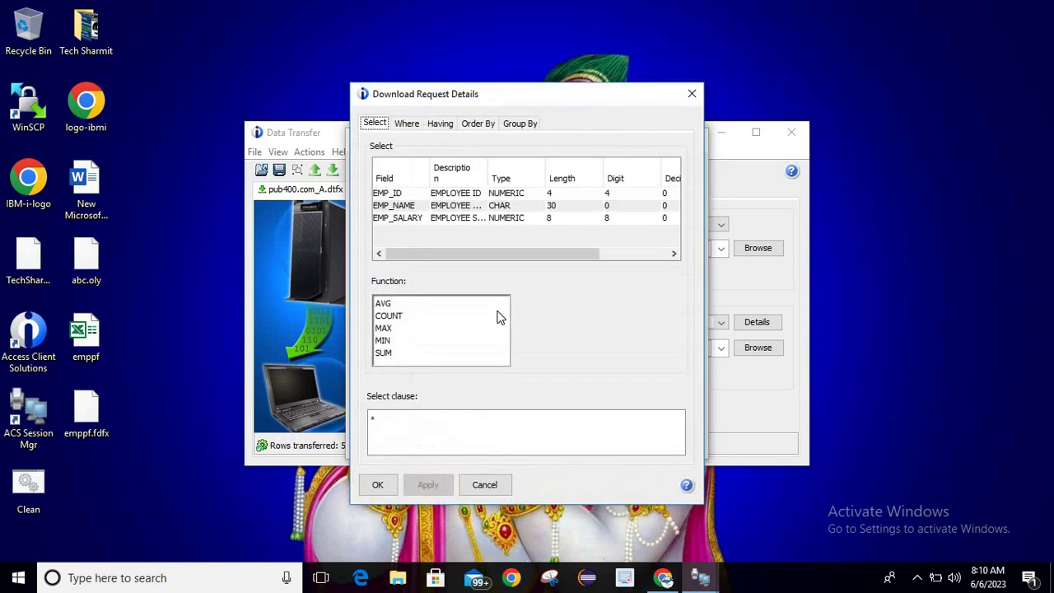
pyautogui.click(387, 318)
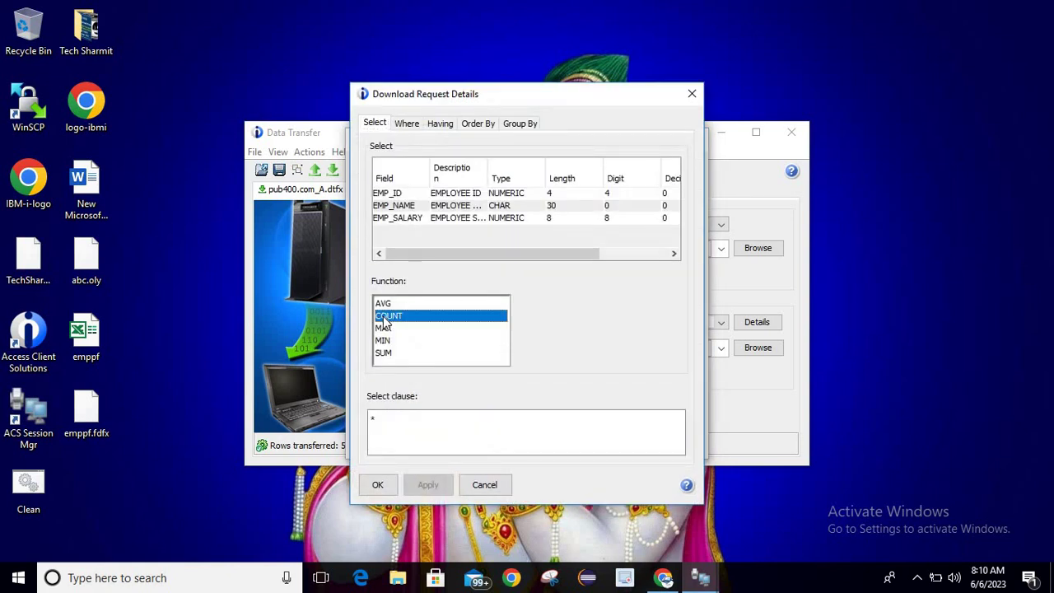
pyautogui.click(384, 304)
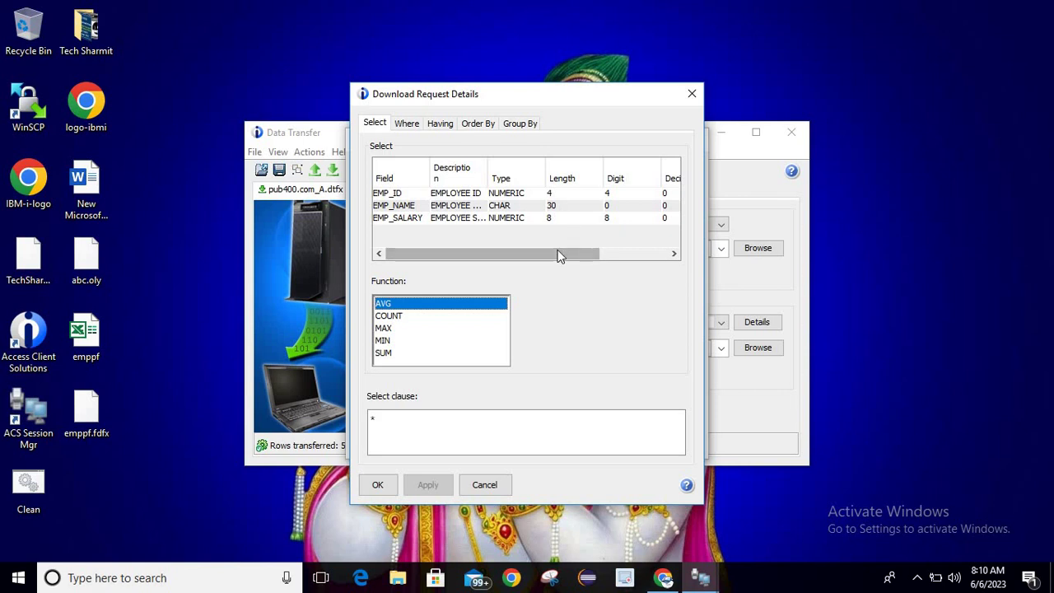
pyautogui.moveTo(563, 254); pyautogui.dragTo(633, 264)
pyautogui.click(484, 484)
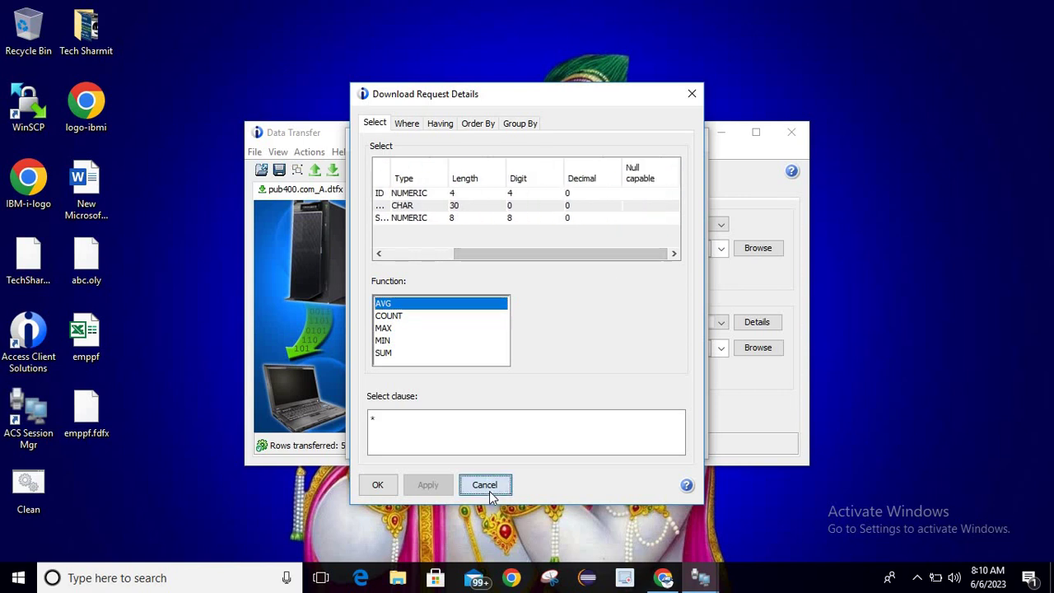
pyautogui.click(437, 440)
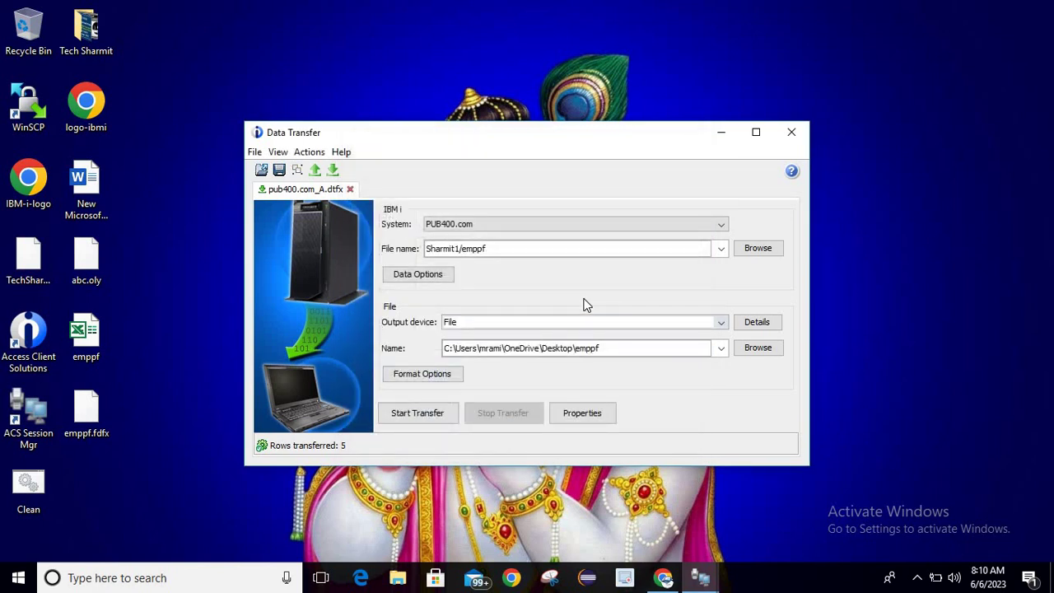
# Review the available output devices and the output file types in the file details without changing anything
pyautogui.click(624, 325)
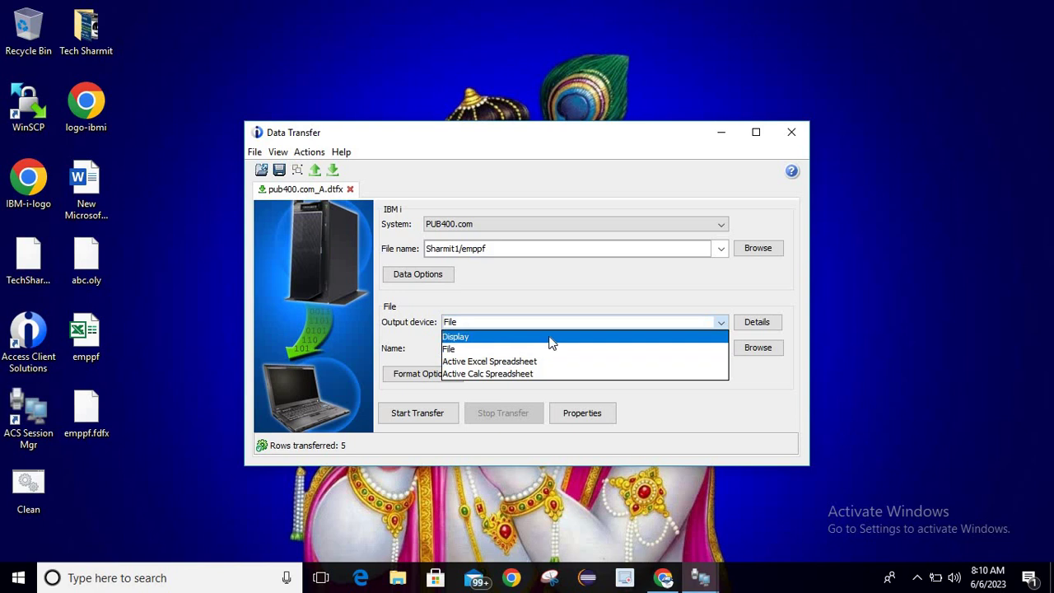
pyautogui.click(615, 309)
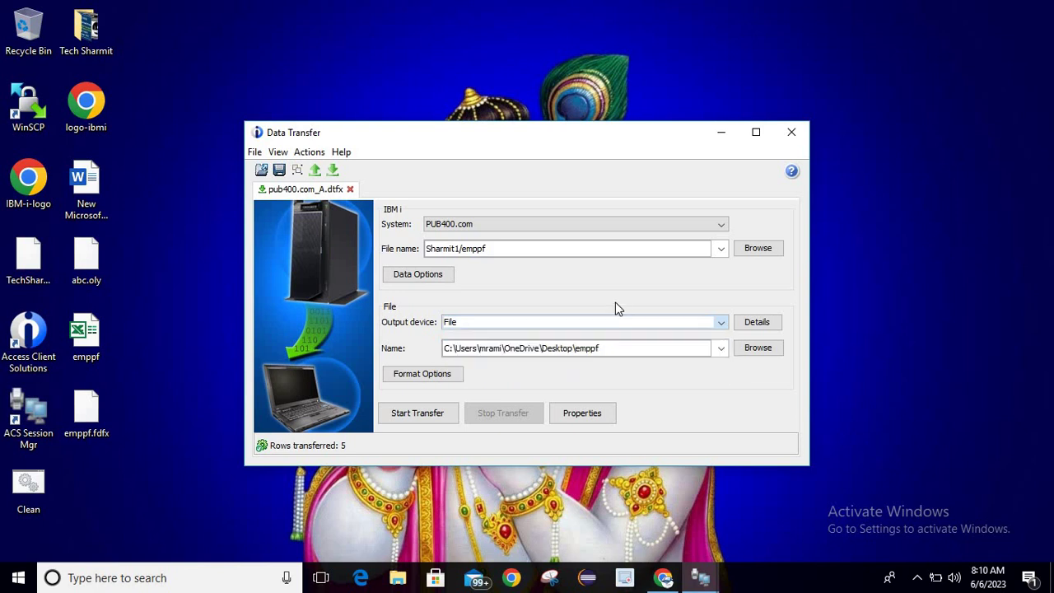
pyautogui.click(758, 322)
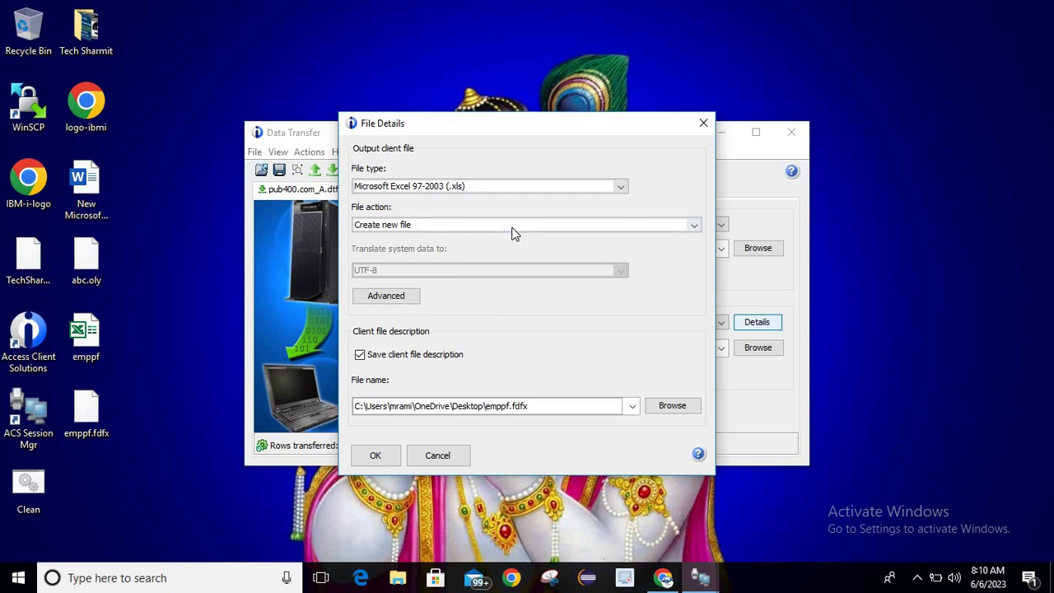
pyautogui.click(523, 190)
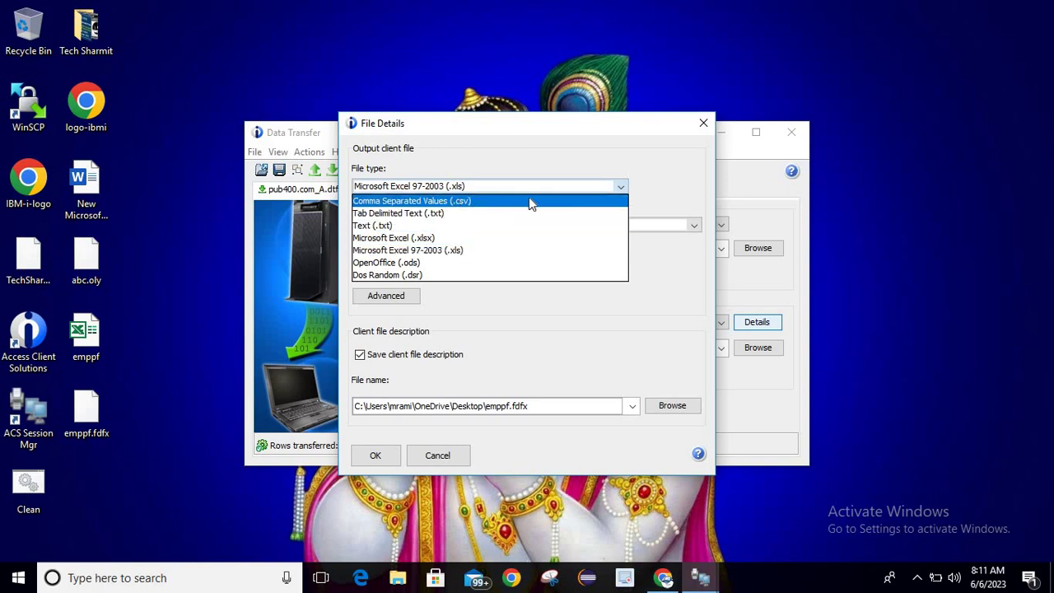
pyautogui.click(702, 125)
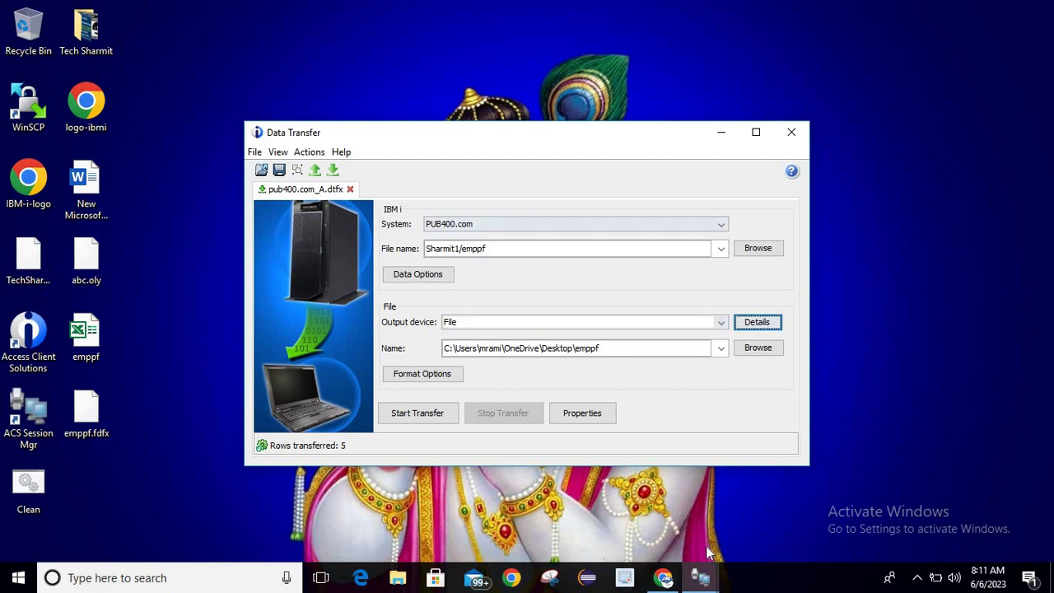
# Set the IBM i file name to Sharmit1/qsharmit(emppf) and maximize the Data Transfer window
pyautogui.moveTo(700, 581)
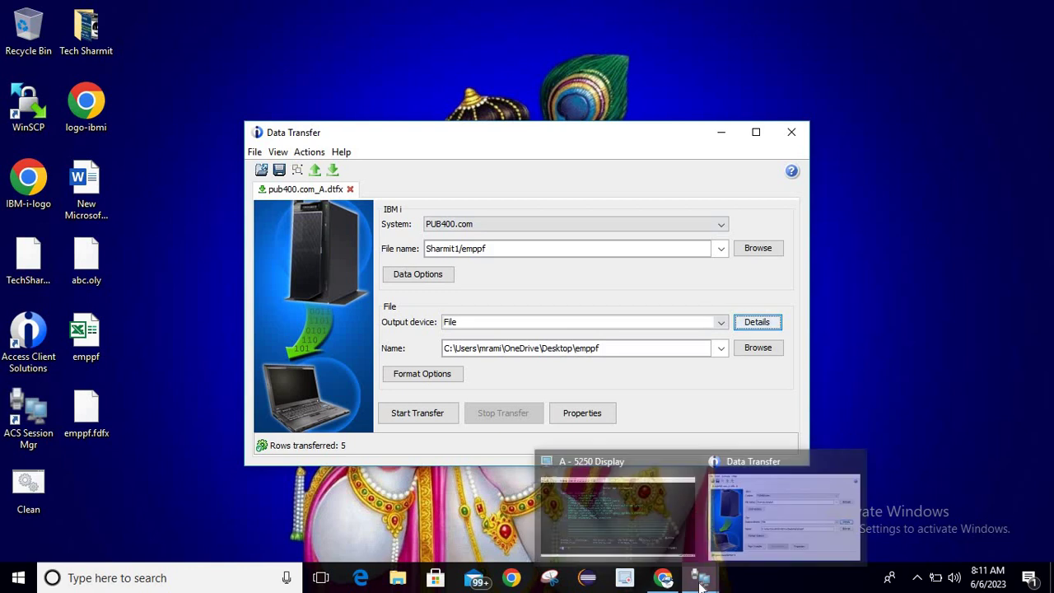
pyautogui.click(754, 529)
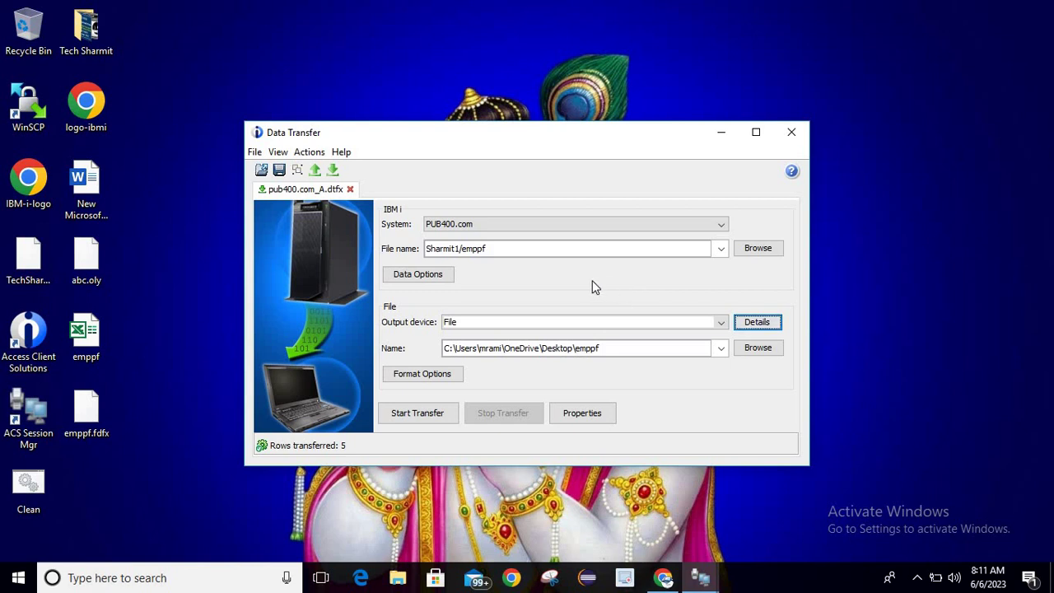
pyautogui.click(543, 247)
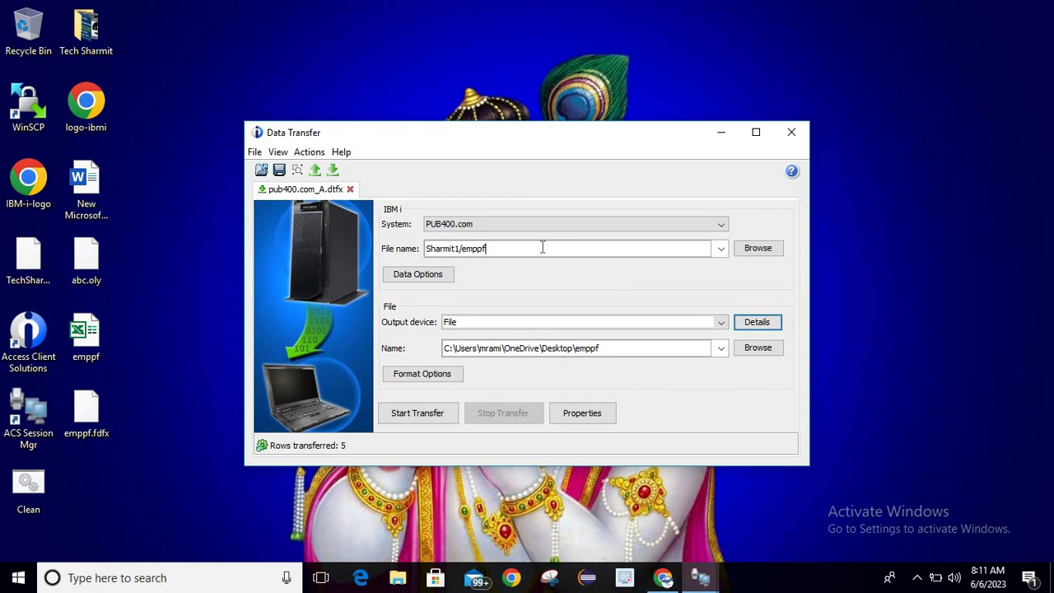
pyautogui.click(463, 249)
pyautogui.write('qsharmit(')
pyautogui.press('End')
pyautogui.write(')')
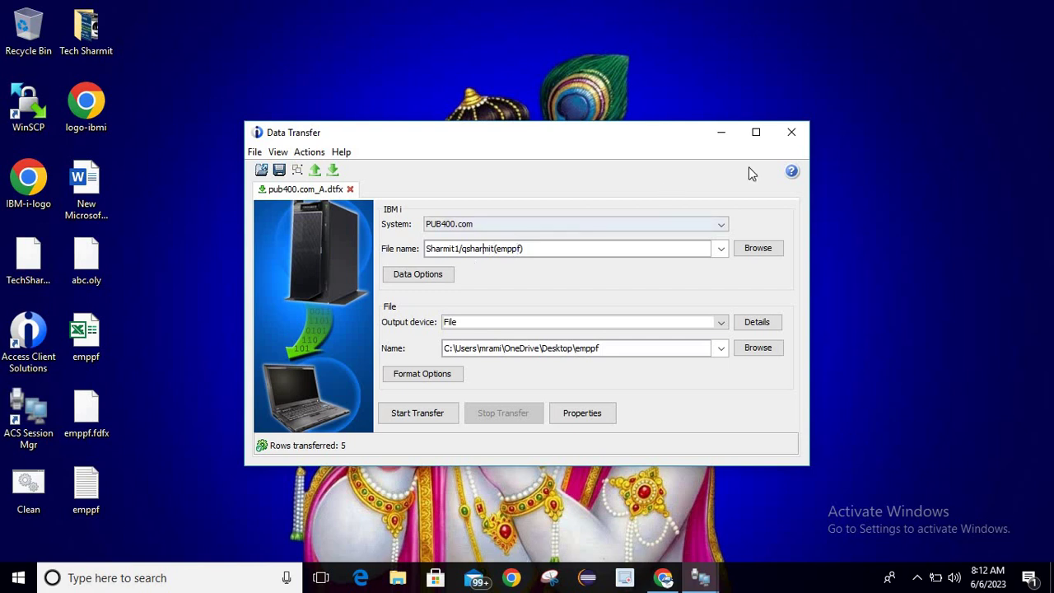
pyautogui.click(757, 134)
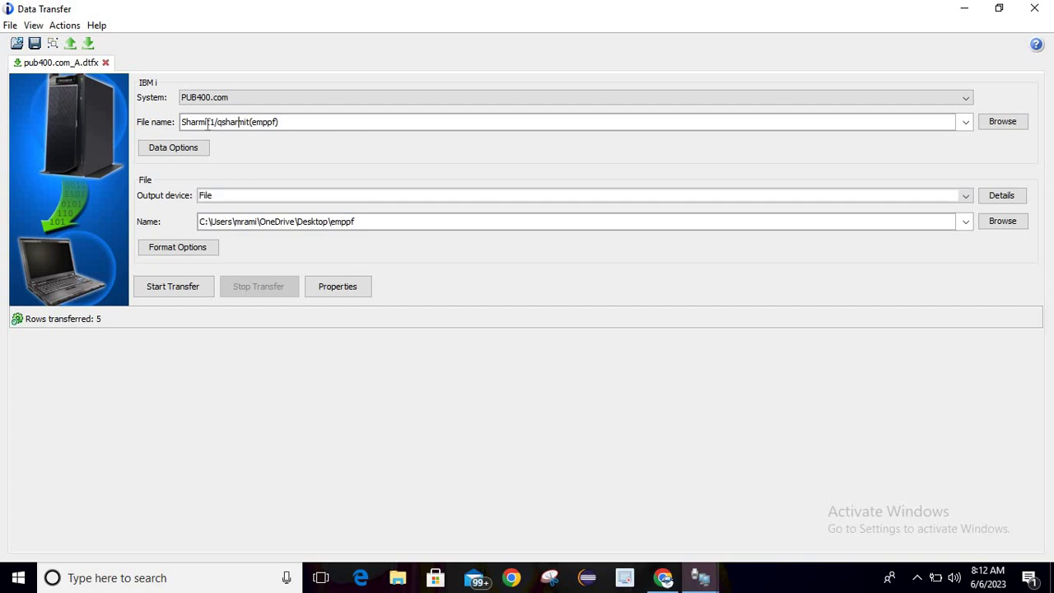
pyautogui.moveTo(217, 123); pyautogui.dragTo(248, 128)
pyautogui.click(263, 125)
# Review the output file details and file type choices, keeping Tab Delimited Text (.txt) and the emppf.fdfx description file
pyautogui.click(1007, 200)
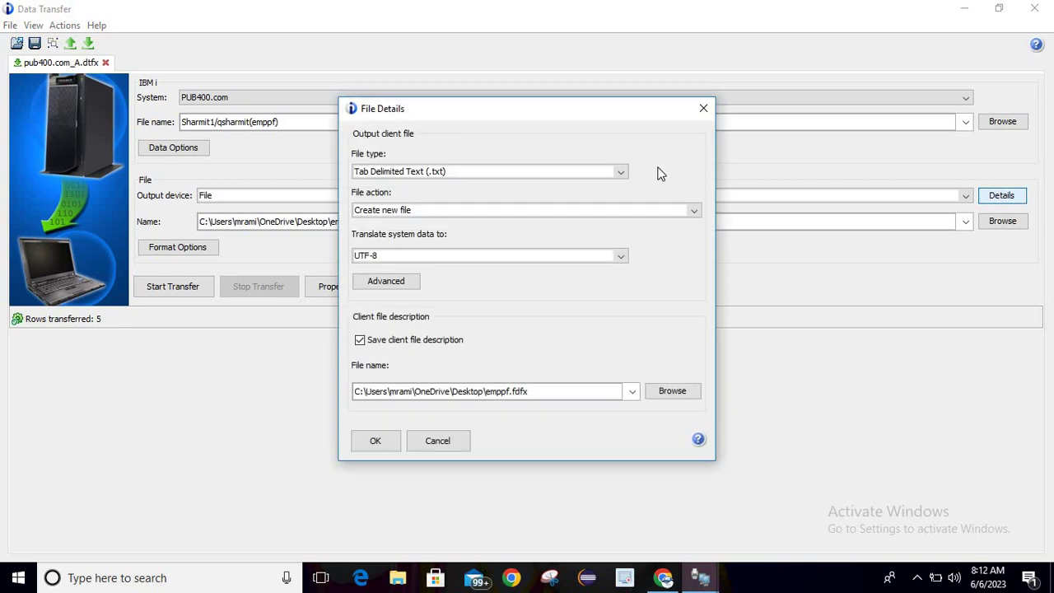
pyautogui.click(619, 173)
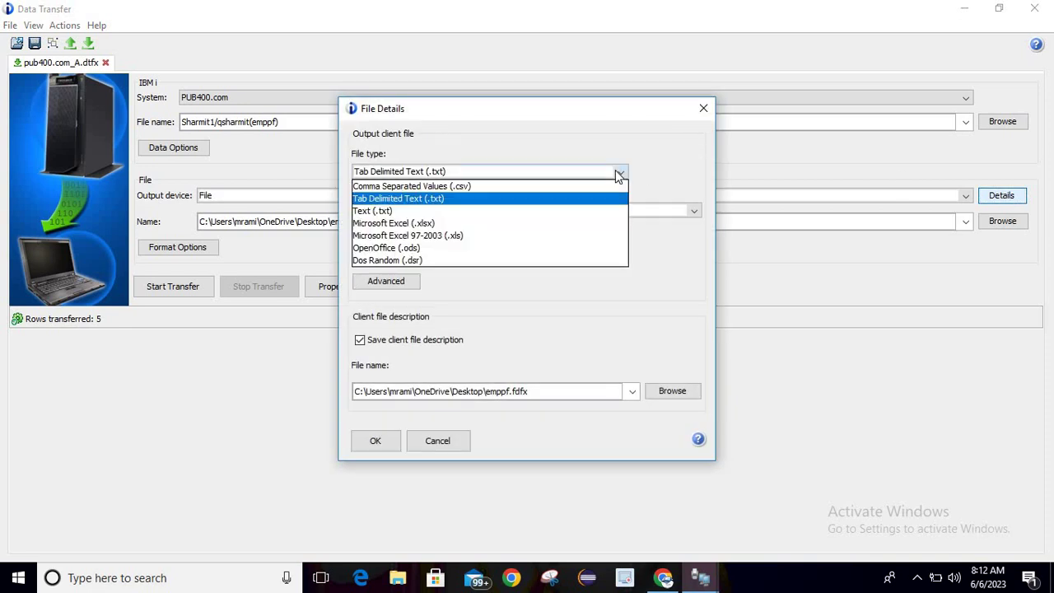
pyautogui.click(619, 174)
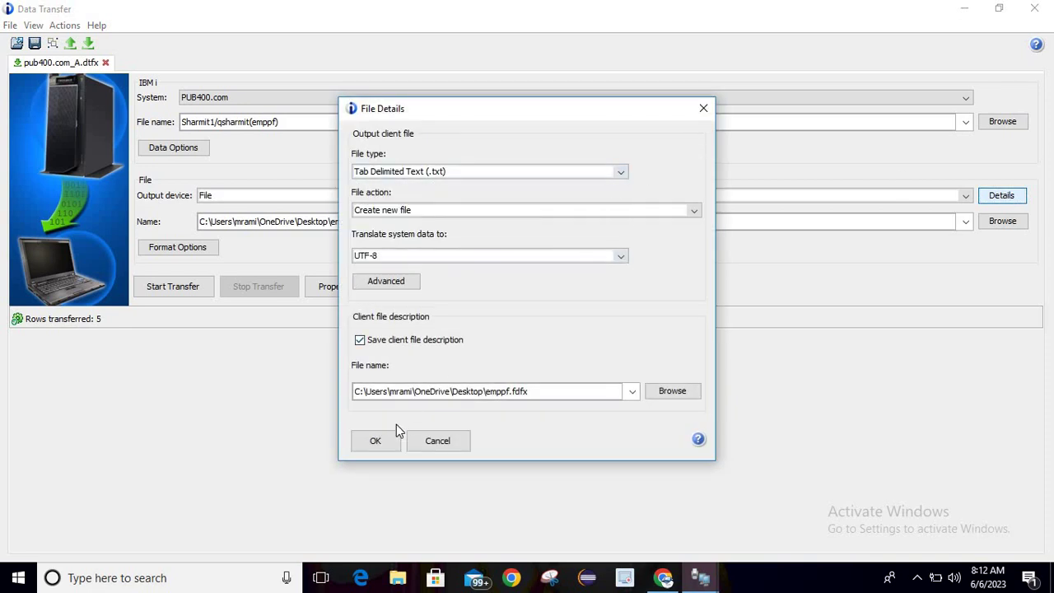
pyautogui.click(385, 446)
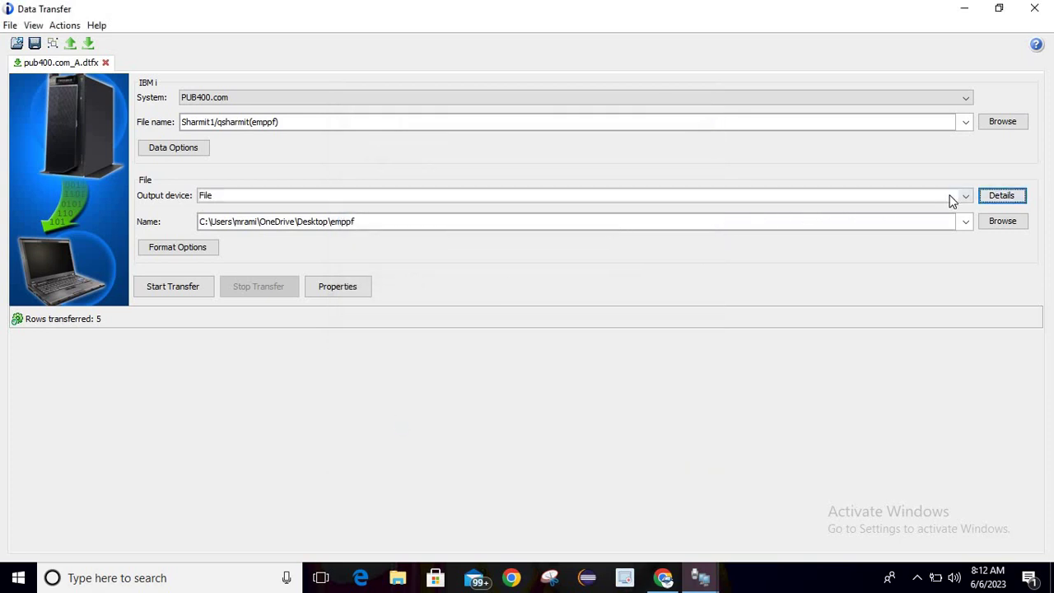
pyautogui.click(1003, 198)
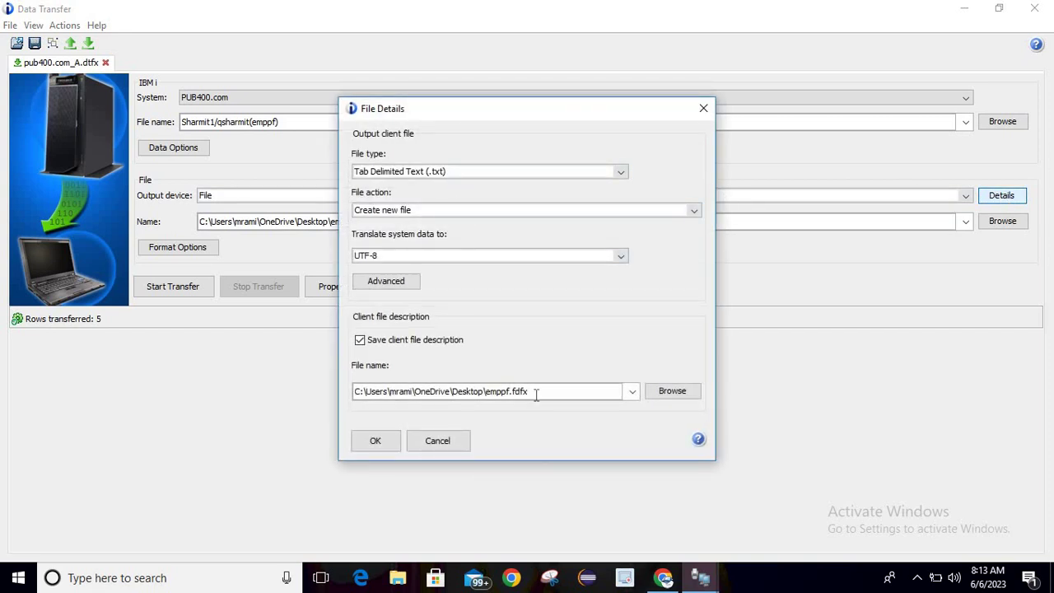
pyautogui.click(375, 441)
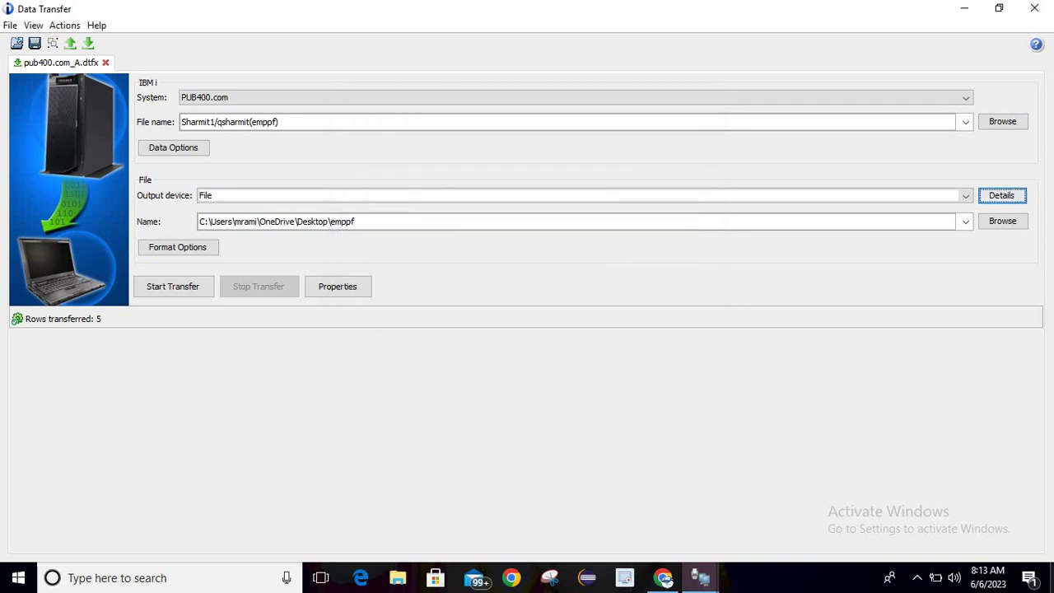
# Delete the emppf text file, the emppf.fdfx file and the emppf Excel workbook from the desktop
pyautogui.click(1052, 578)
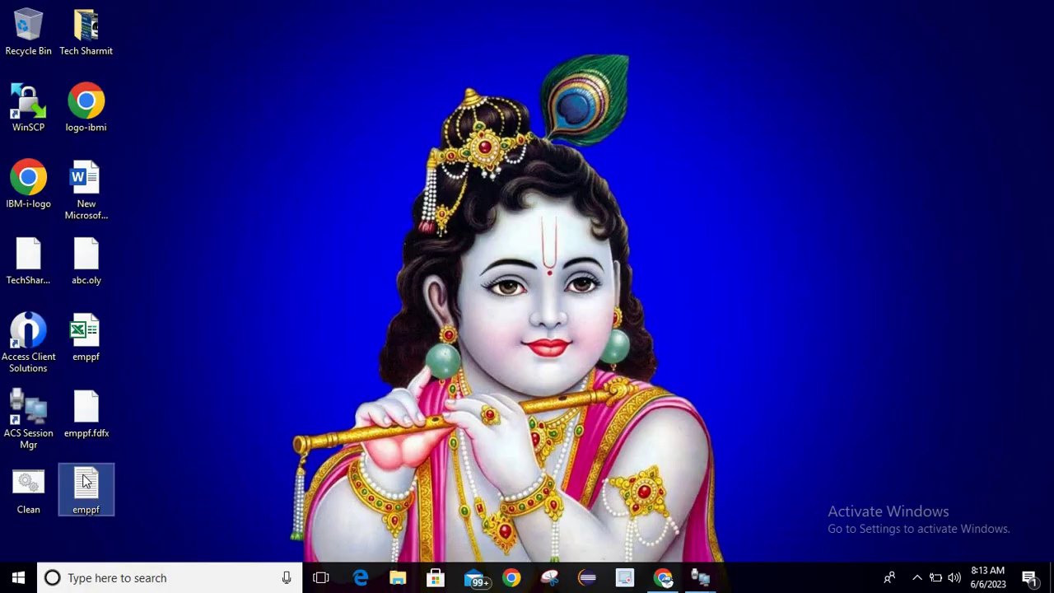
pyautogui.press('Delete')
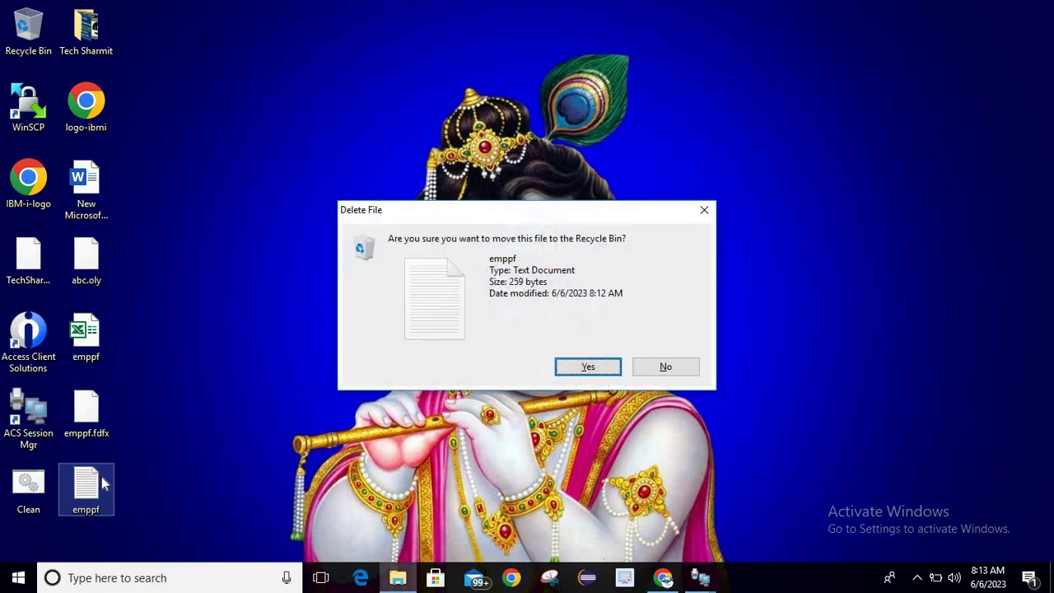
pyautogui.press('Return')
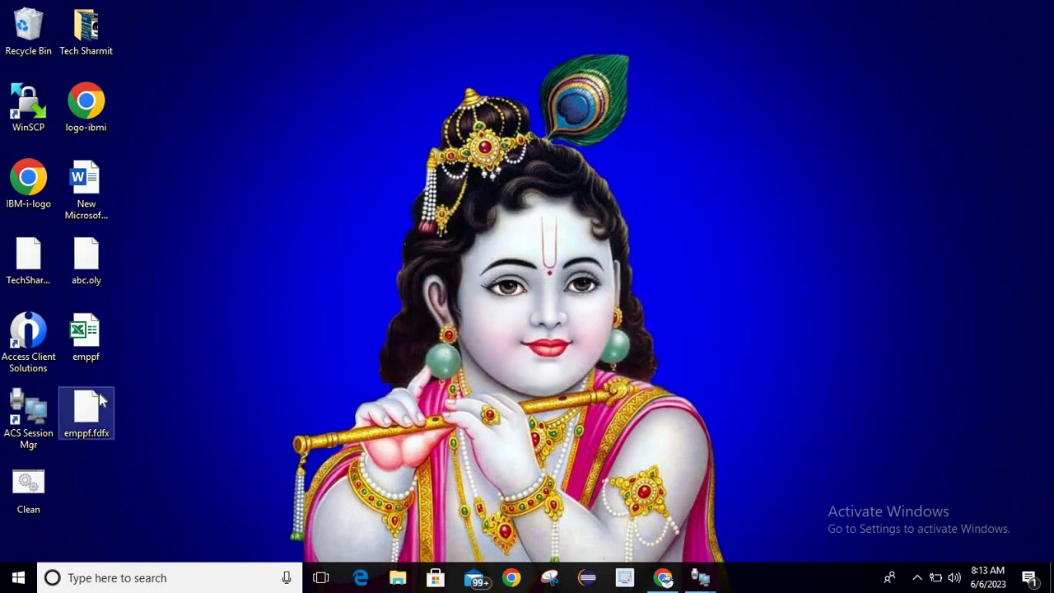
pyautogui.click(100, 399)
pyautogui.press('Delete')
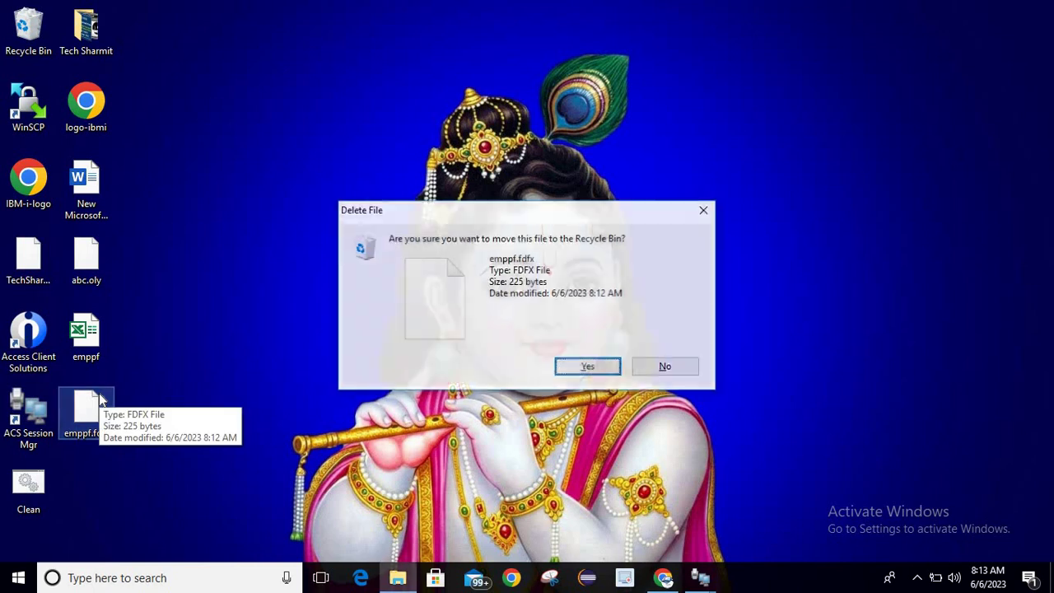
pyautogui.press('Return')
pyautogui.click(84, 331)
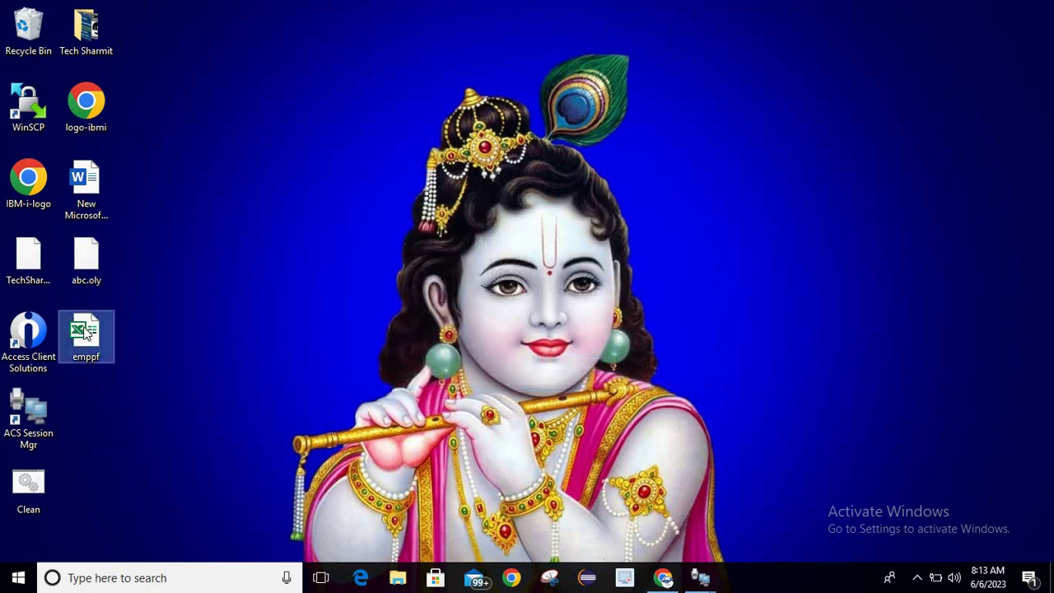
pyautogui.press('Delete')
pyautogui.press('Return')
# Return to the Data Transfer window and run the transfer of Sharmit1/qsharmit(emppf) to the Desktop file emppf
pyautogui.hotkey('alt', 'Tab')
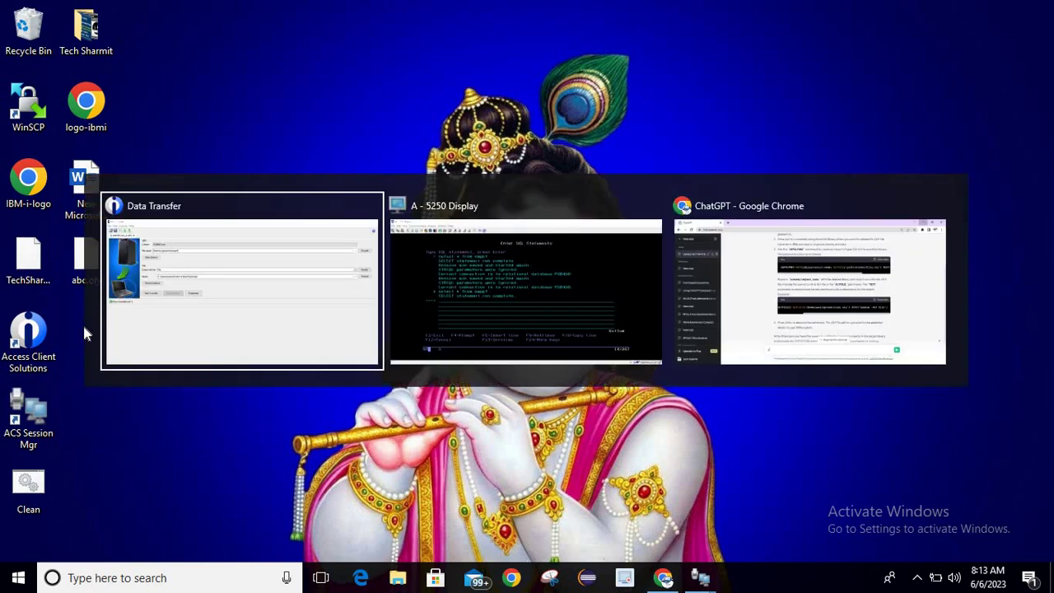
pyautogui.hotkey('alt', 'Tab')
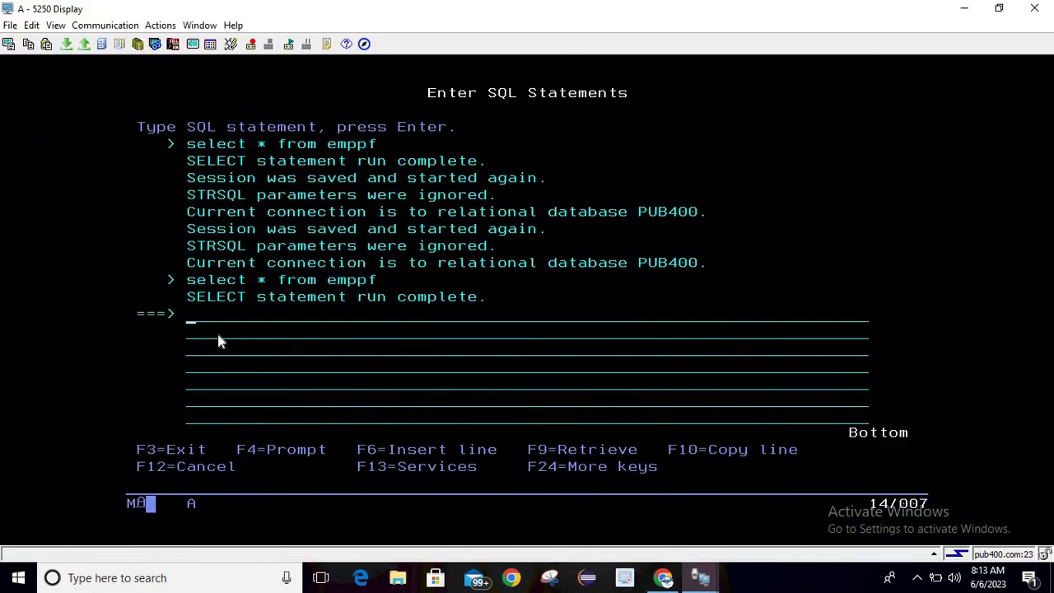
pyautogui.click(697, 554)
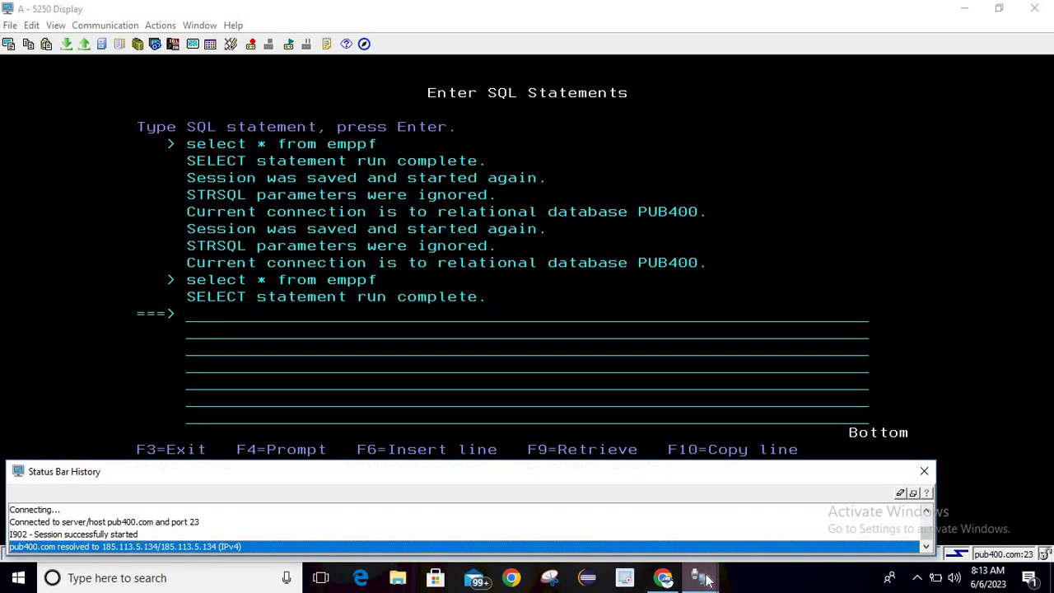
pyautogui.click(702, 579)
pyautogui.click(770, 498)
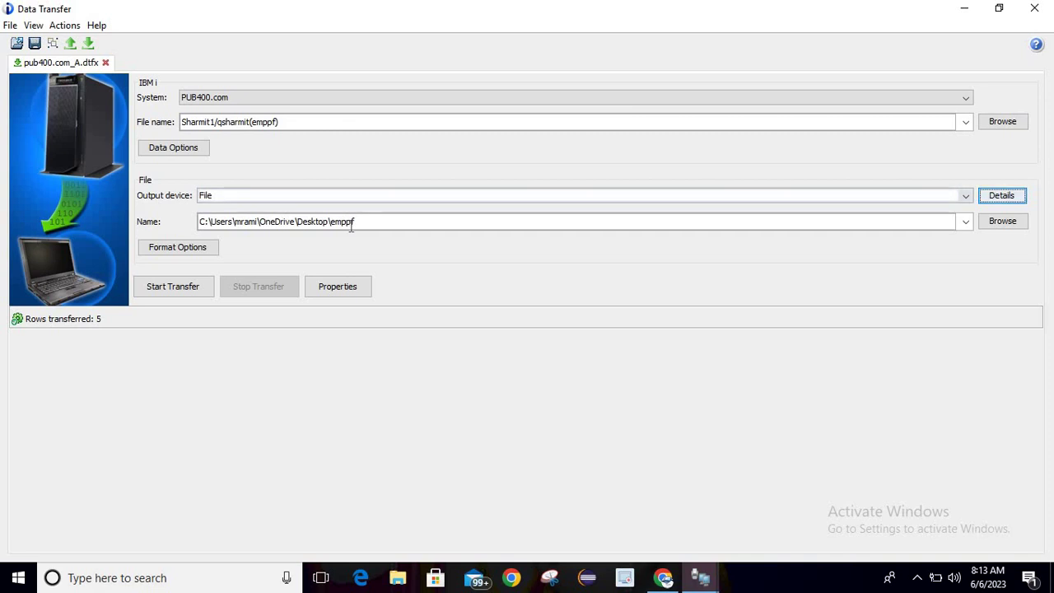
pyautogui.click(185, 292)
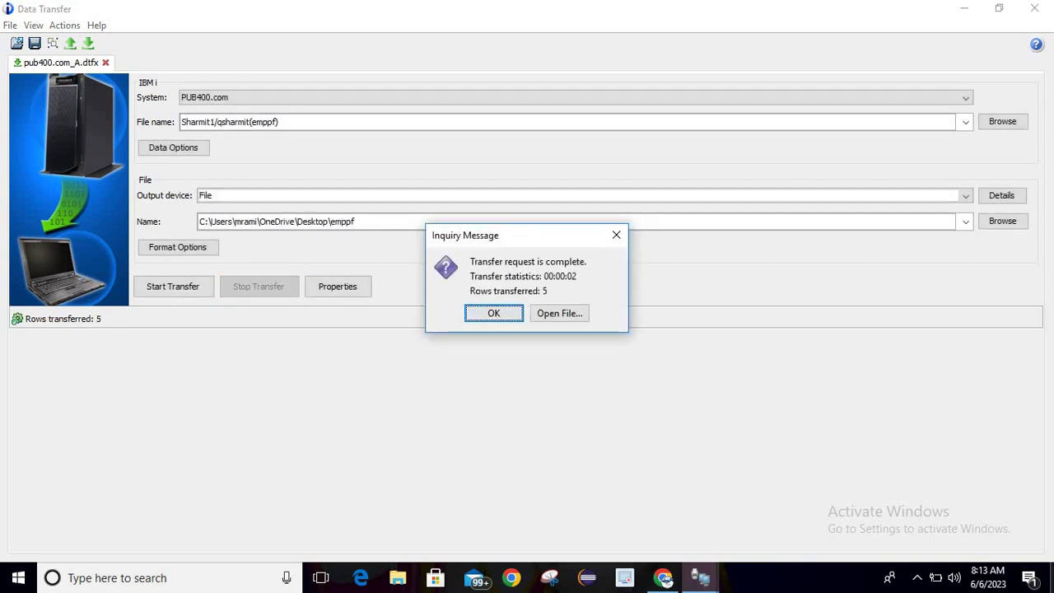
# Open the downloaded emppf text file from the desktop in Notepad to examine its source lines, close it and dismiss the transfer message
pyautogui.press('super+d')
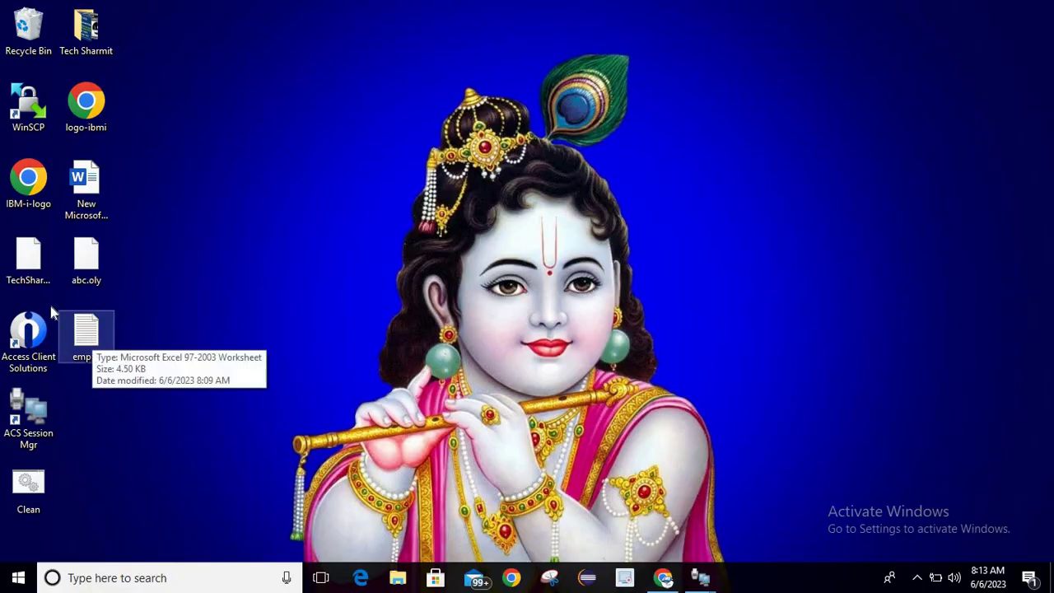
pyautogui.doubleClick(85, 338)
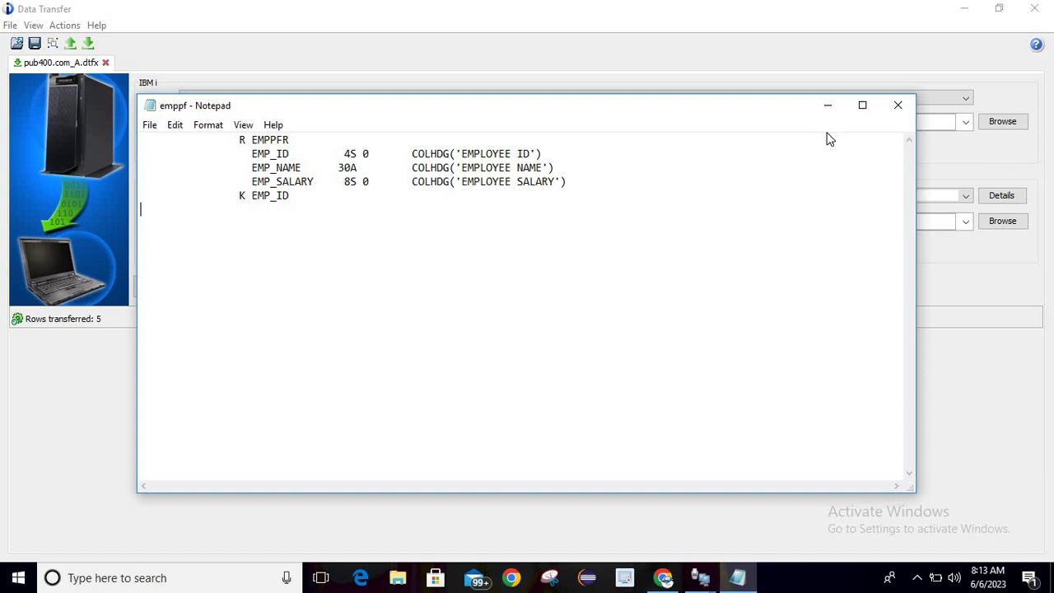
pyautogui.click(863, 106)
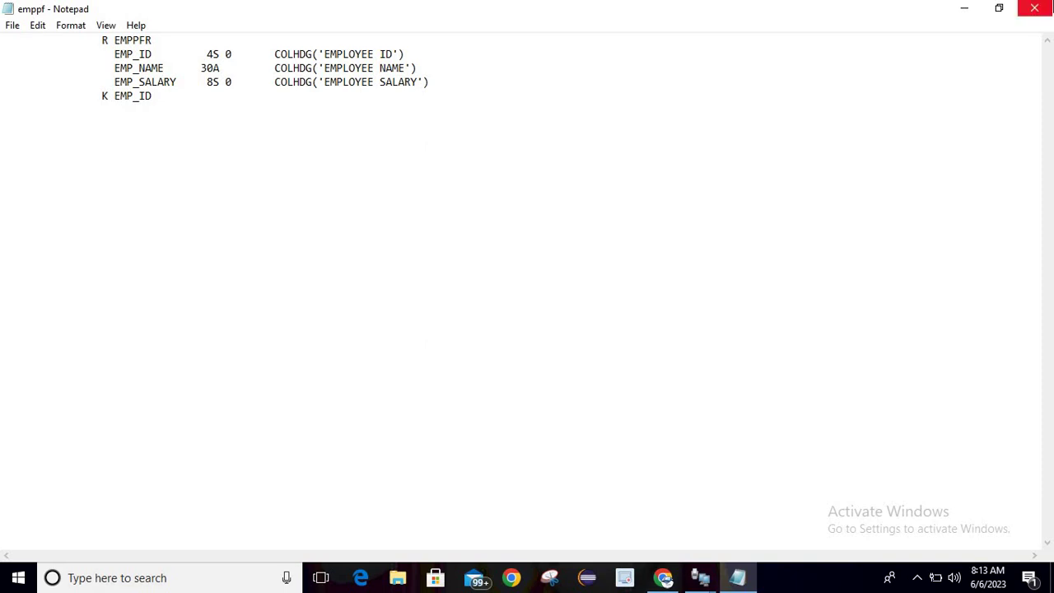
pyautogui.click(1034, 8)
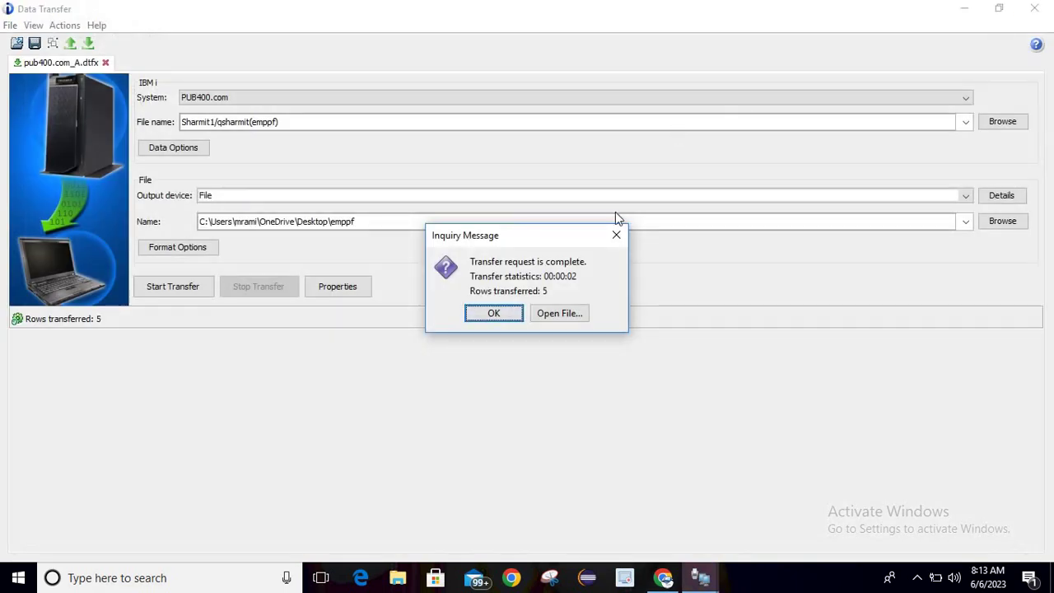
pyautogui.click(618, 237)
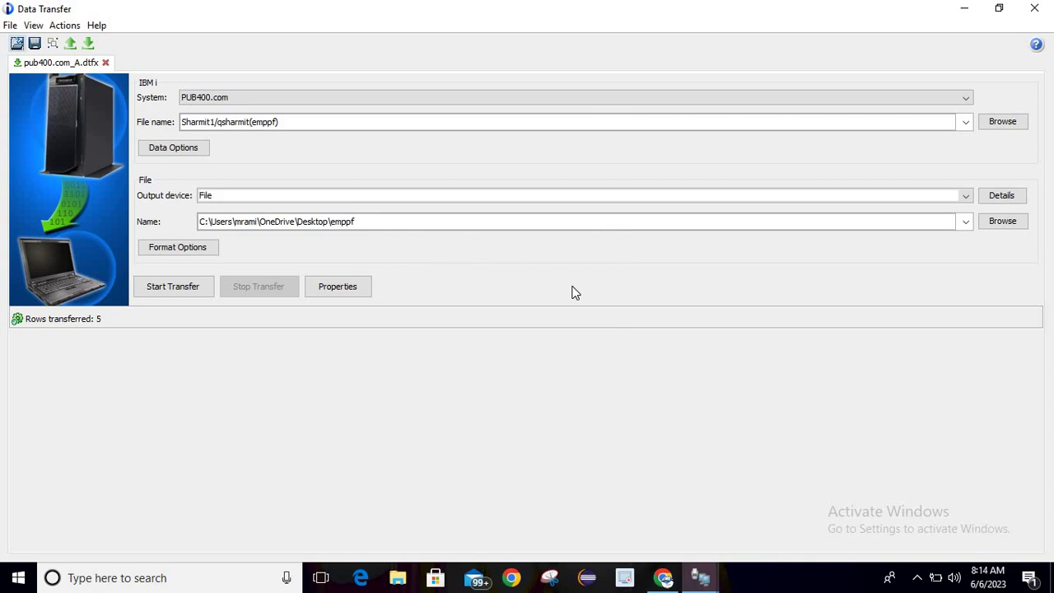
# Select the member name emppf within the IBM i file name
pyautogui.click(346, 121)
pyautogui.doubleClick(267, 122)
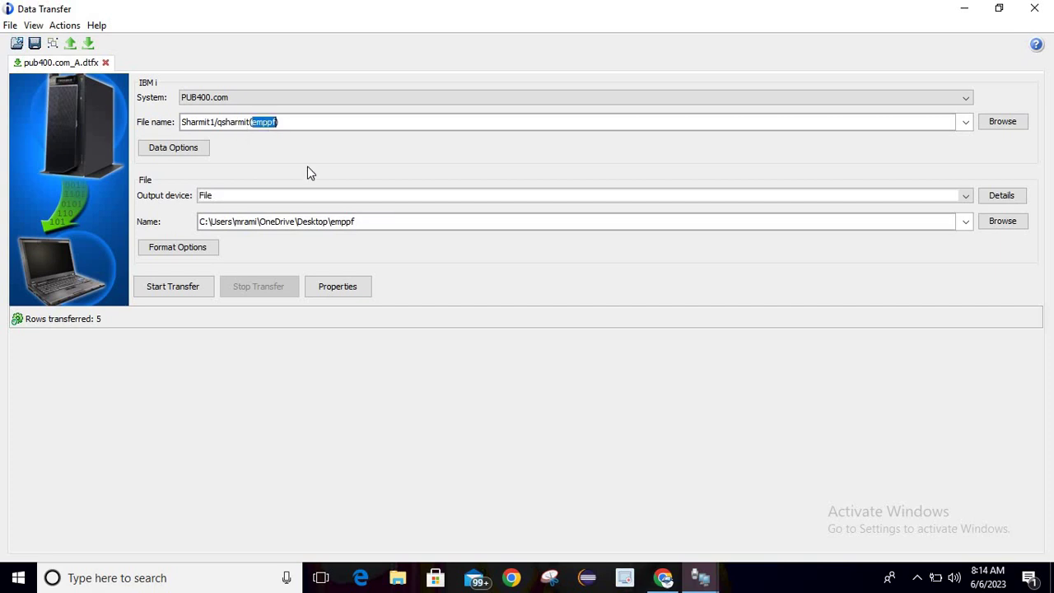